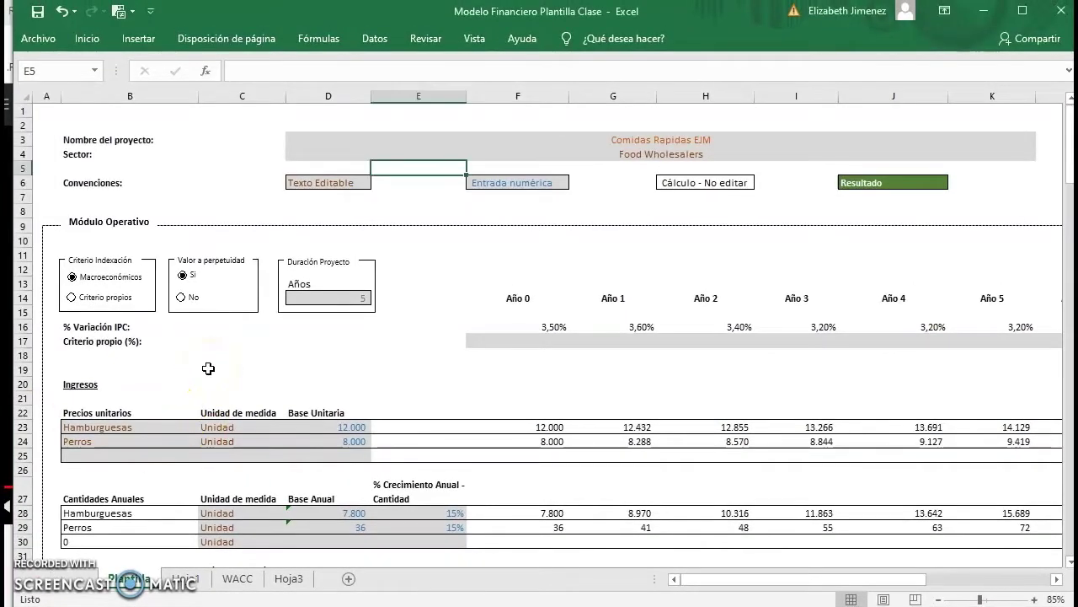
Look through the financial template's modules from Módulo Operativo down to Valoración, then return to the start of the sheet.
key(Page_Down)
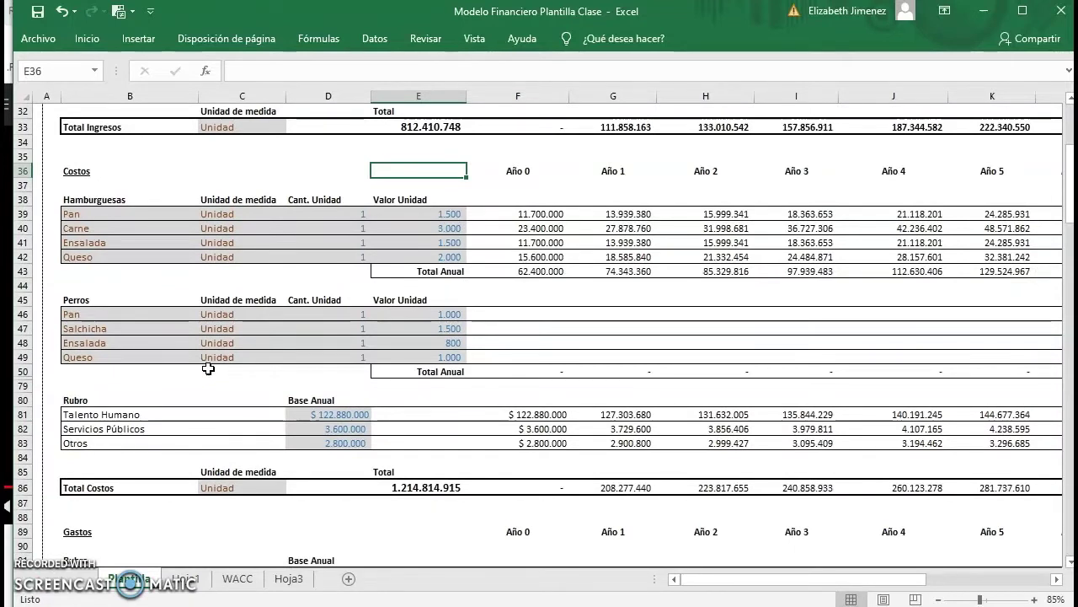
key(Page_Down)
key(Page_Down)
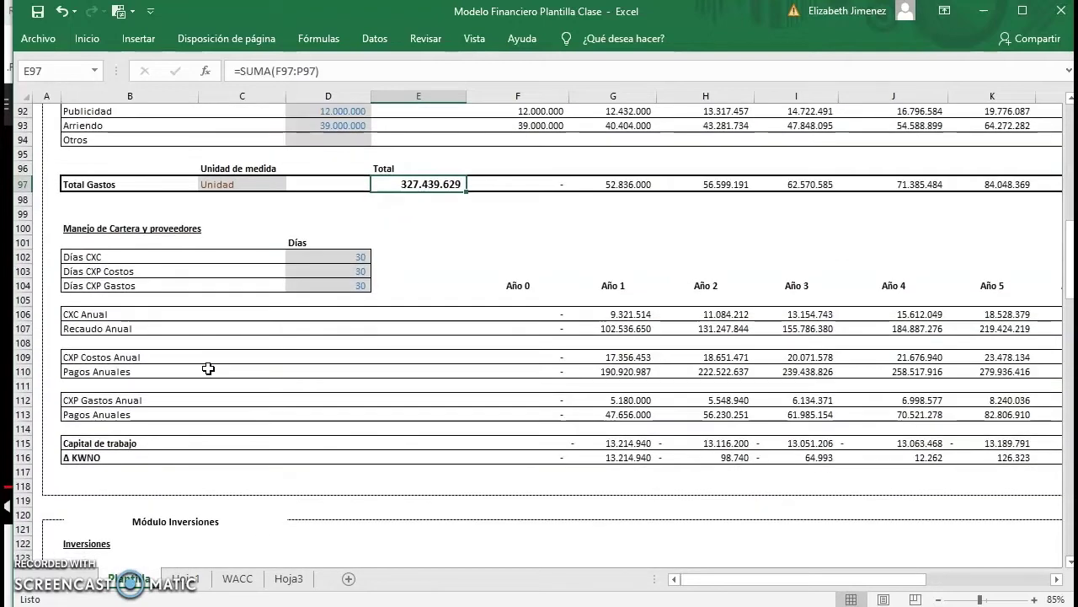
key(Page_Down)
key(Page_Down)
key(Page_Down)
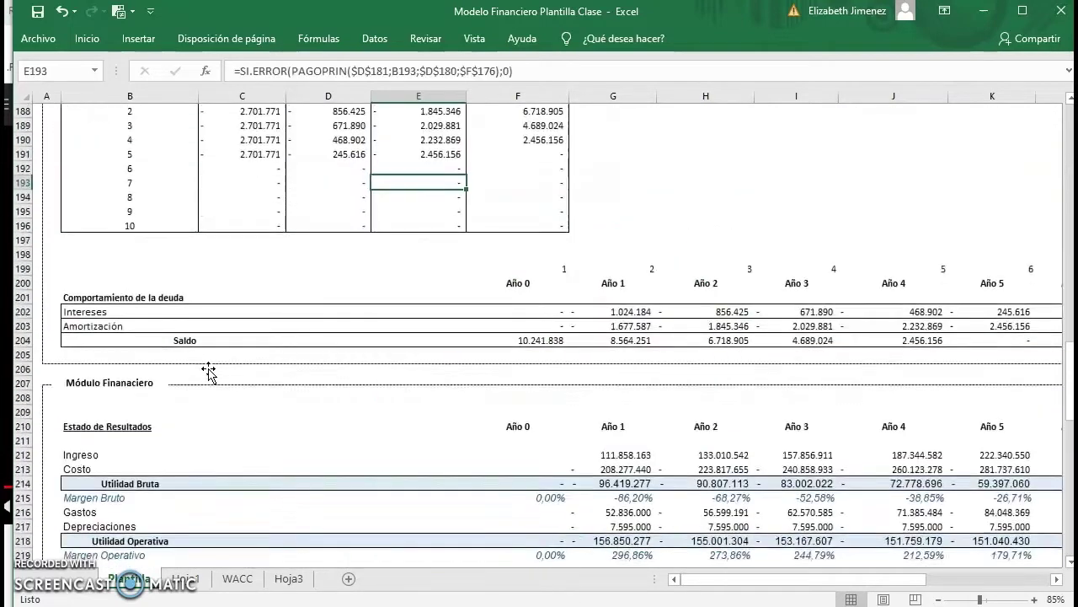
key(Page_Up)
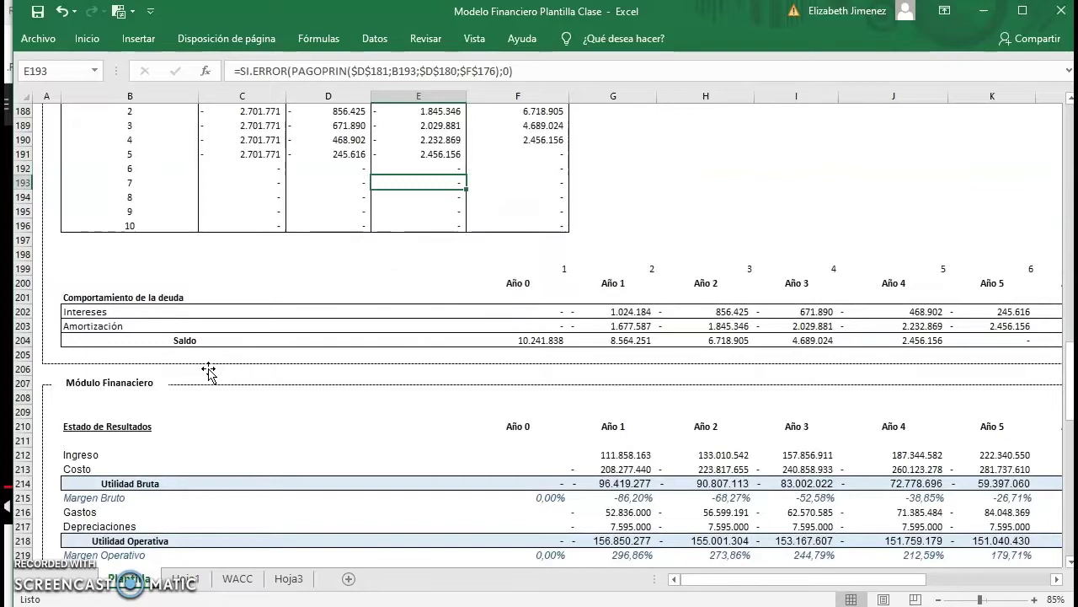
key(Page_Down)
key(Page_Down)
key(Page_Down)
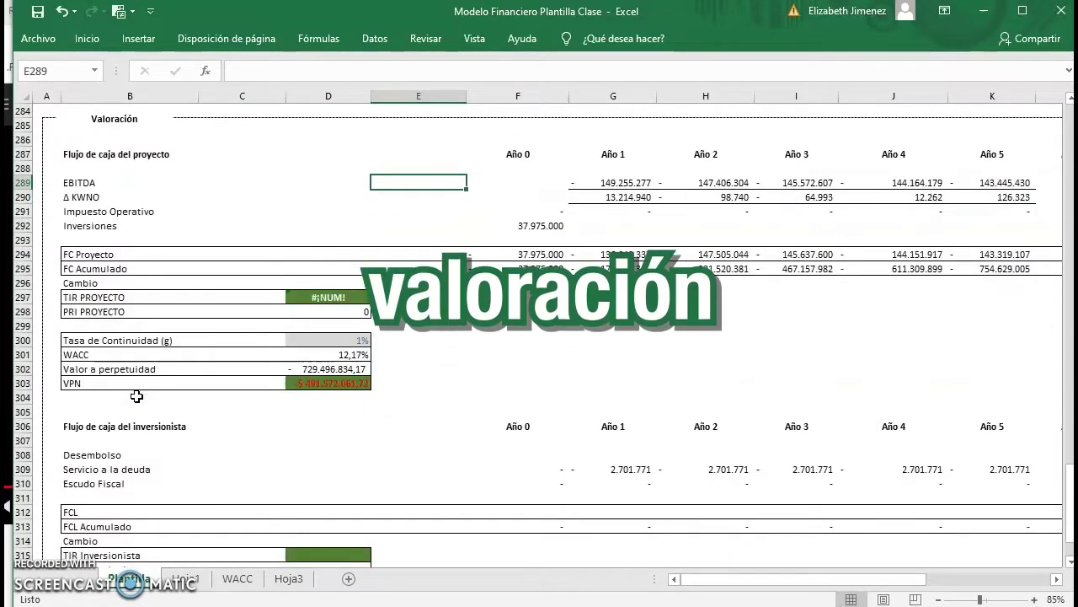
key(Page_Up)
key(Page_Up)
key(Page_Up)
key(Page_Up)
key(Page_Up)
key(Page_Up)
key(Page_Up)
key(Page_Up)
key(Page_Up)
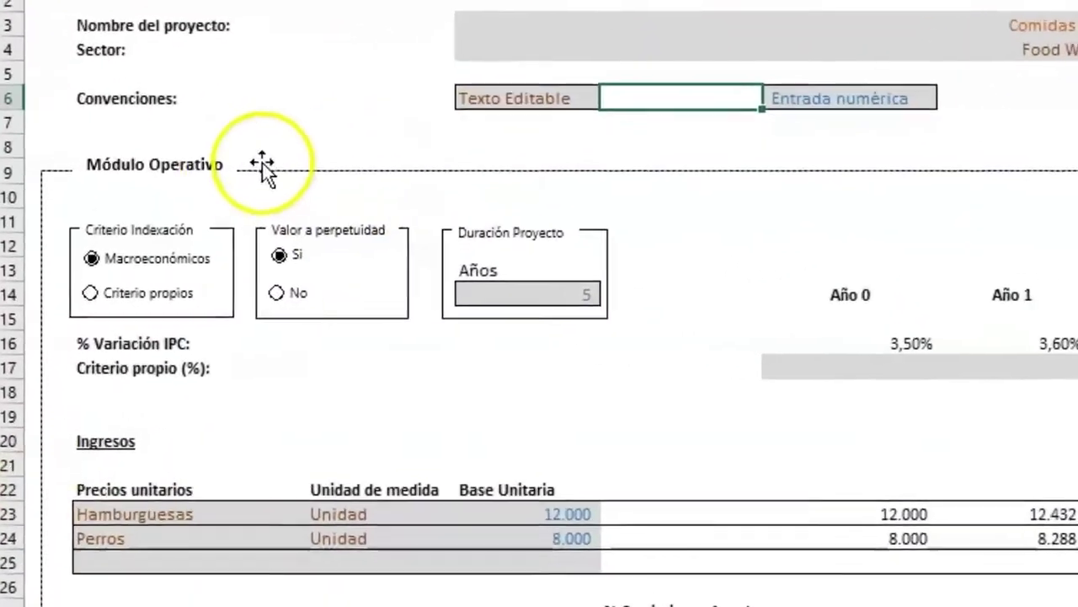
Check the project name and browse the Sector options, keeping Food Wholesalers and the Macroeconómicos indexing criterion.
click(402, 199)
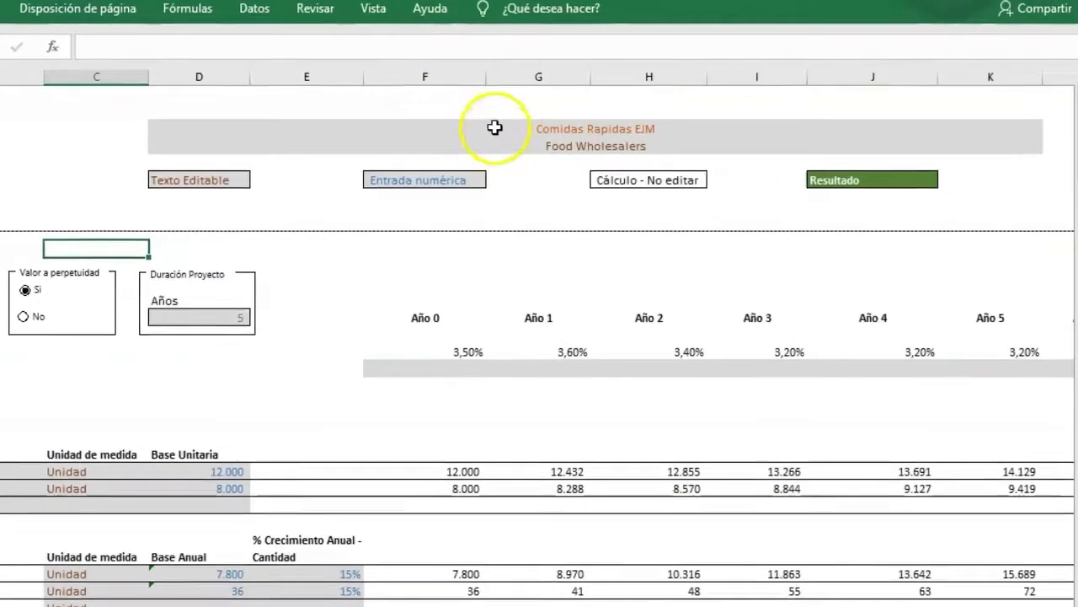
click(578, 139)
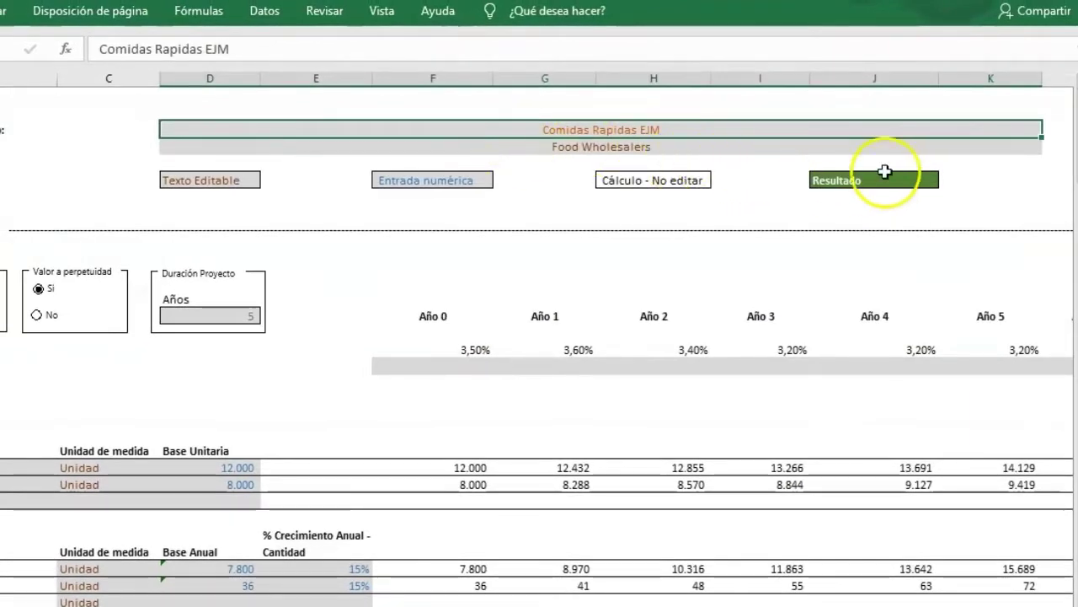
click(1036, 145)
click(1051, 149)
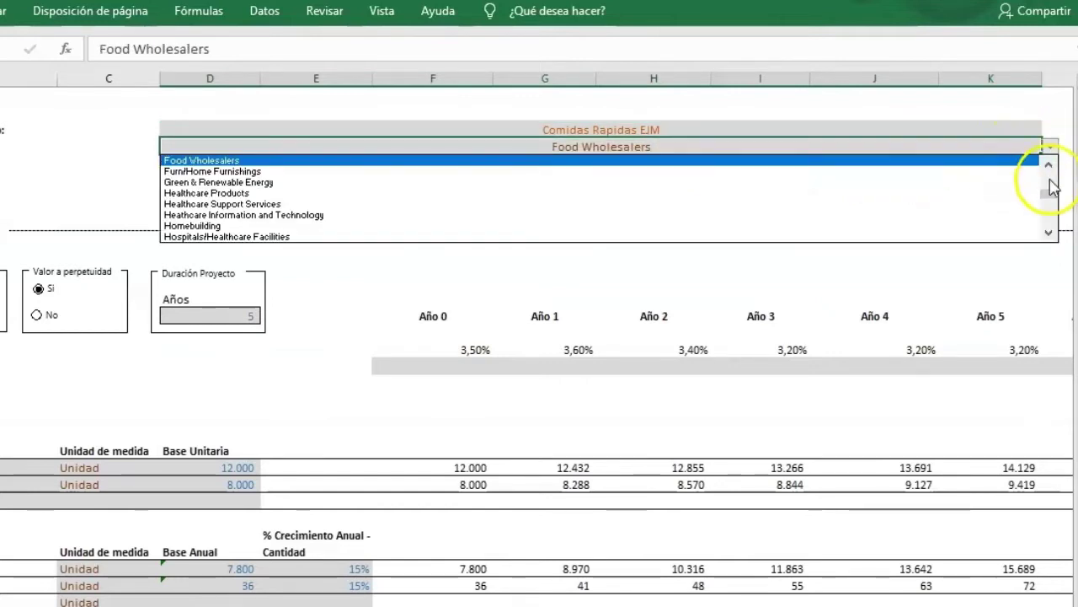
drag(1048, 196, 1048, 216)
click(980, 269)
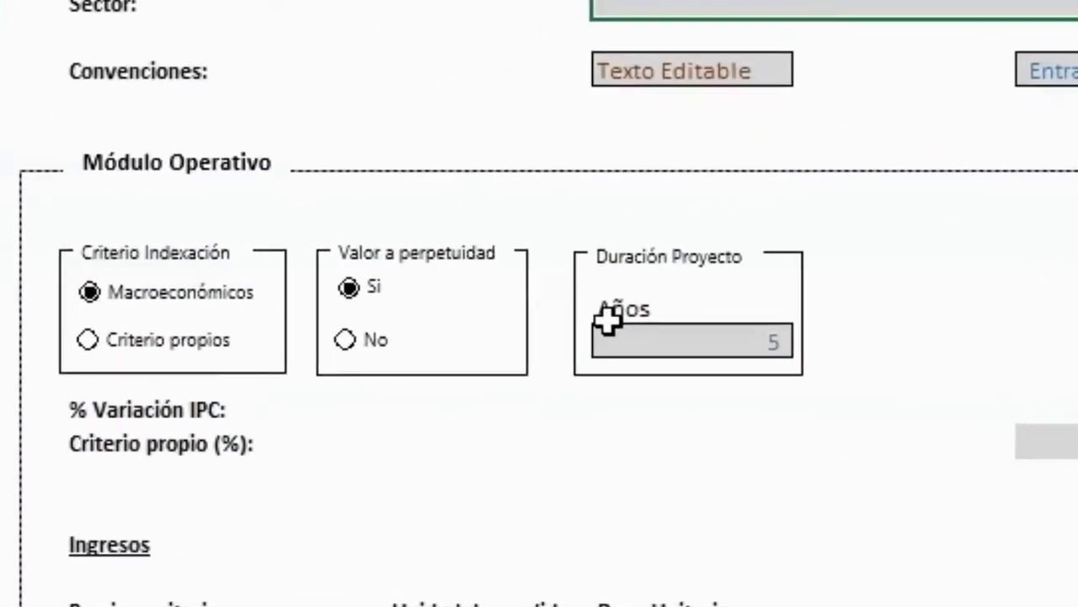
click(168, 292)
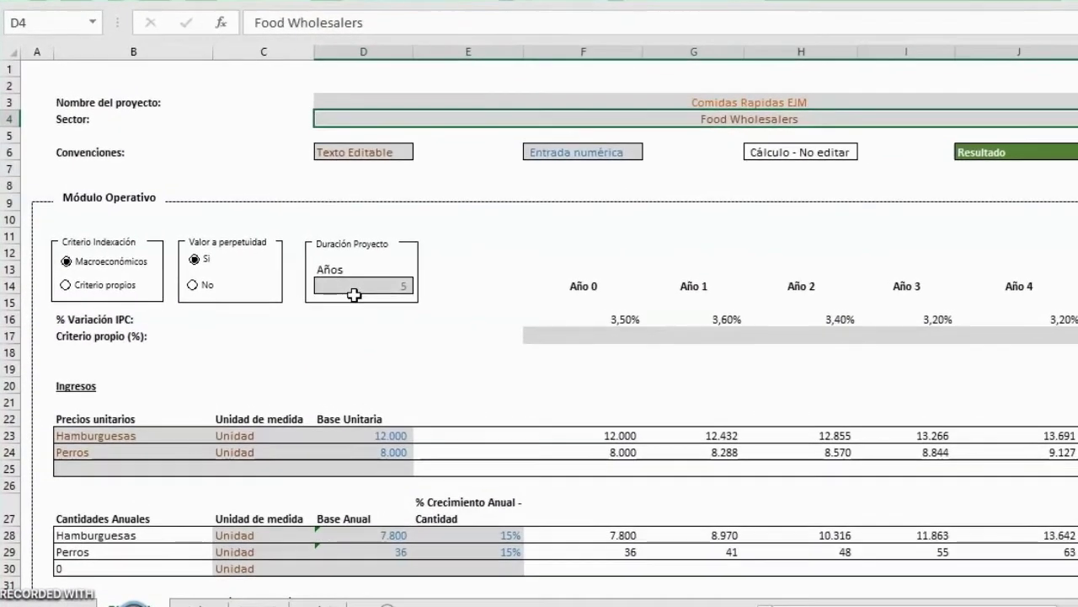
Examine the Ingresos section row by row, from Precios unitarios through Cantidades Anuales to Total Ingresos.
click(80, 386)
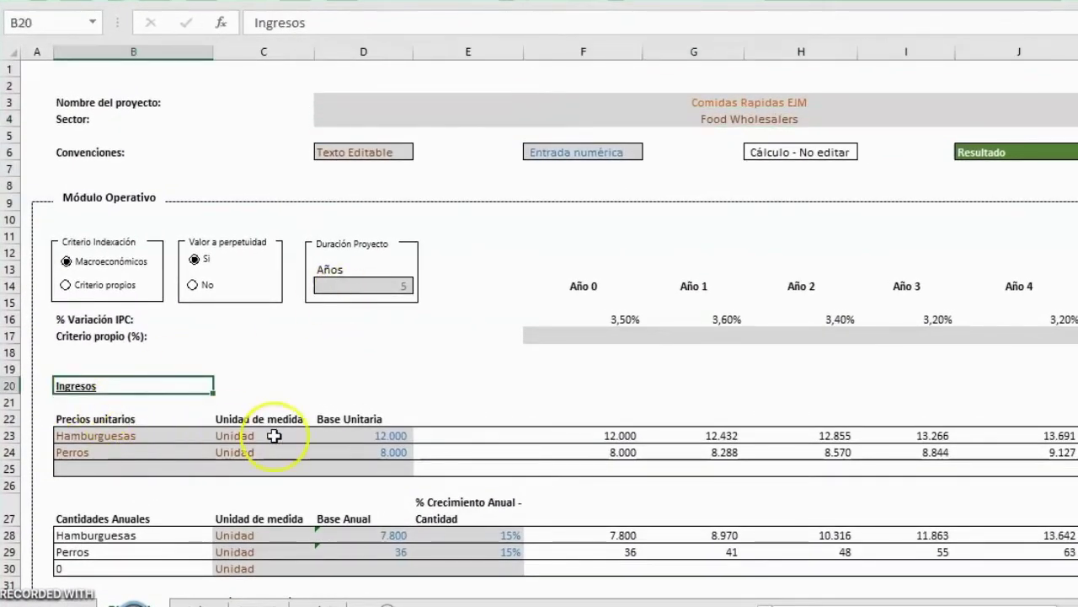
key(Down)
key(Down)
key(Down)
key(Down)
key(Down)
key(Down)
key(Down)
key(Down)
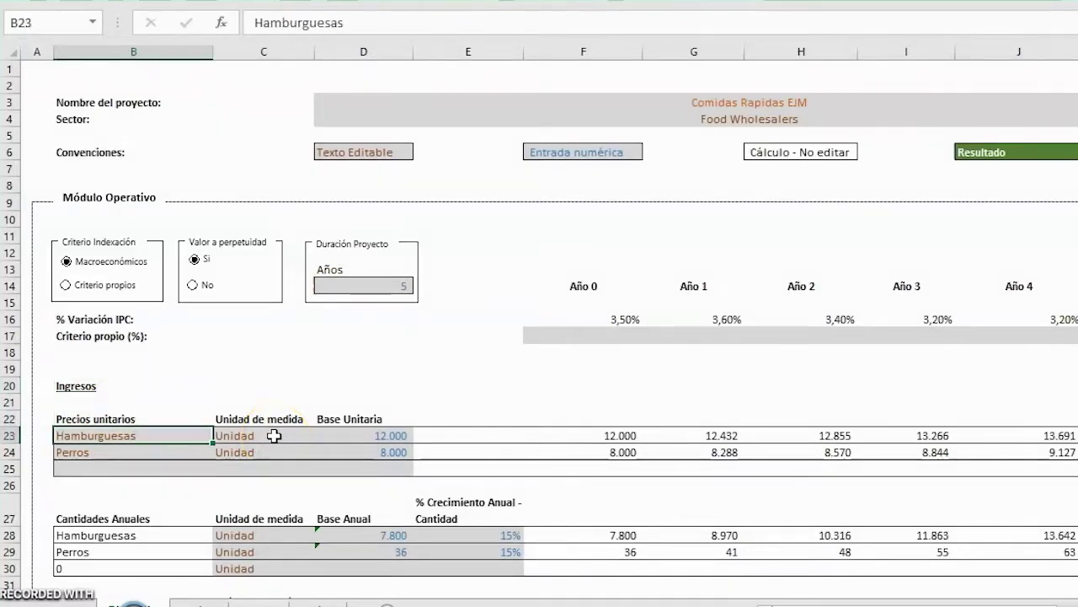
key(Down)
key(Down)
key(Down)
key(Down)
key(Down)
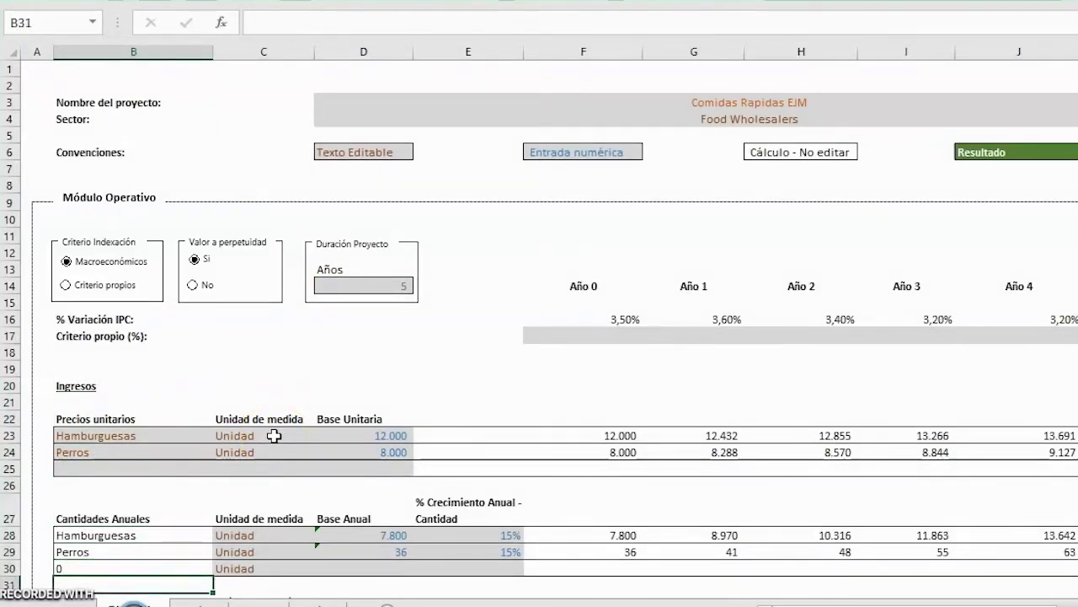
key(Down)
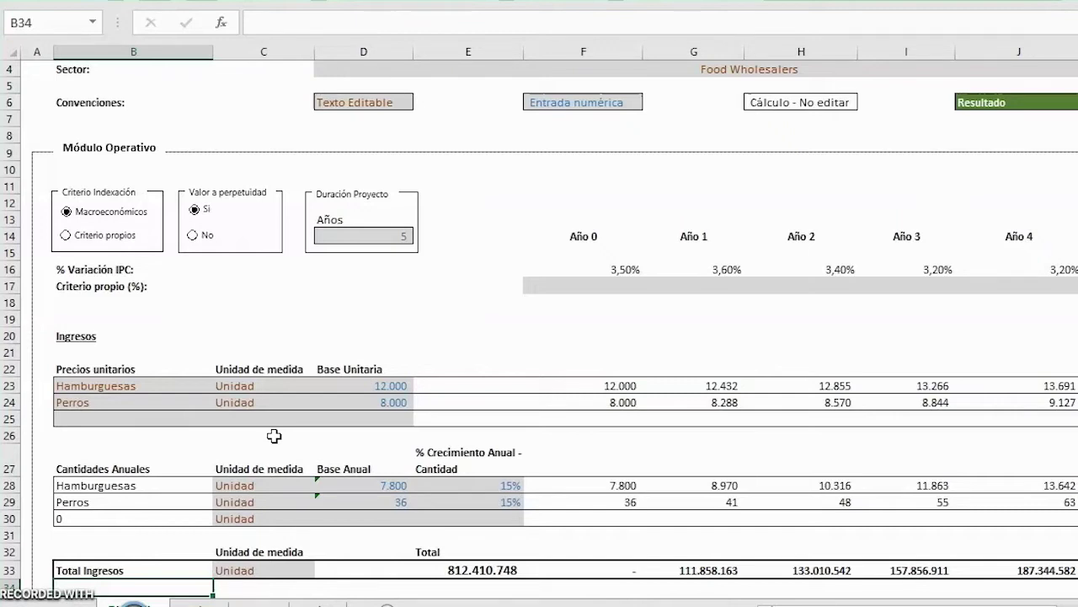
Review the unit of measure, base unit prices and Año 0 prices for Hamburguesas and Perros.
click(219, 402)
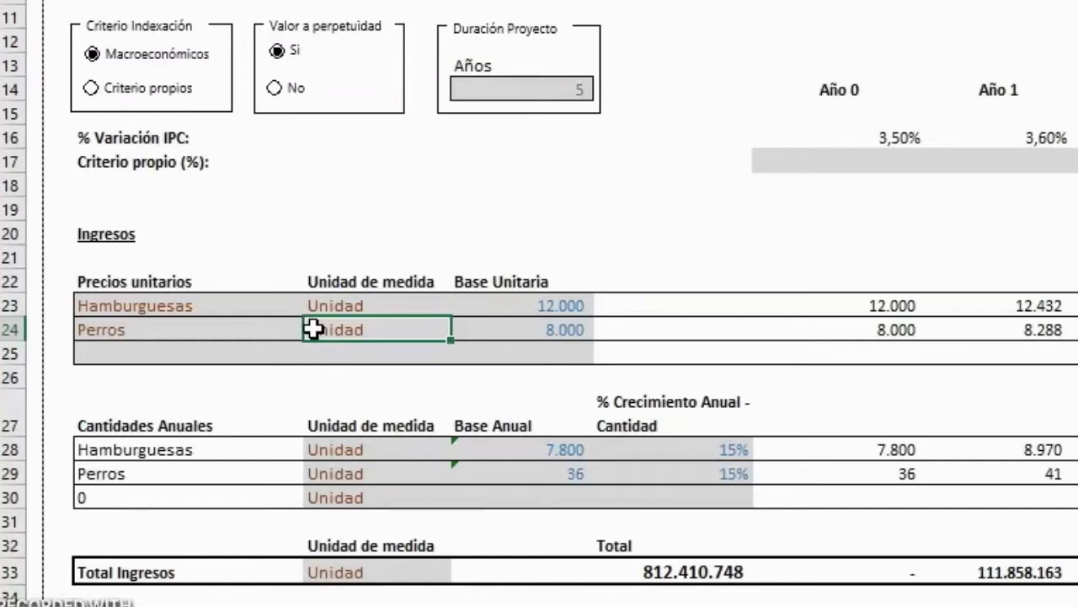
key(Right)
key(Up)
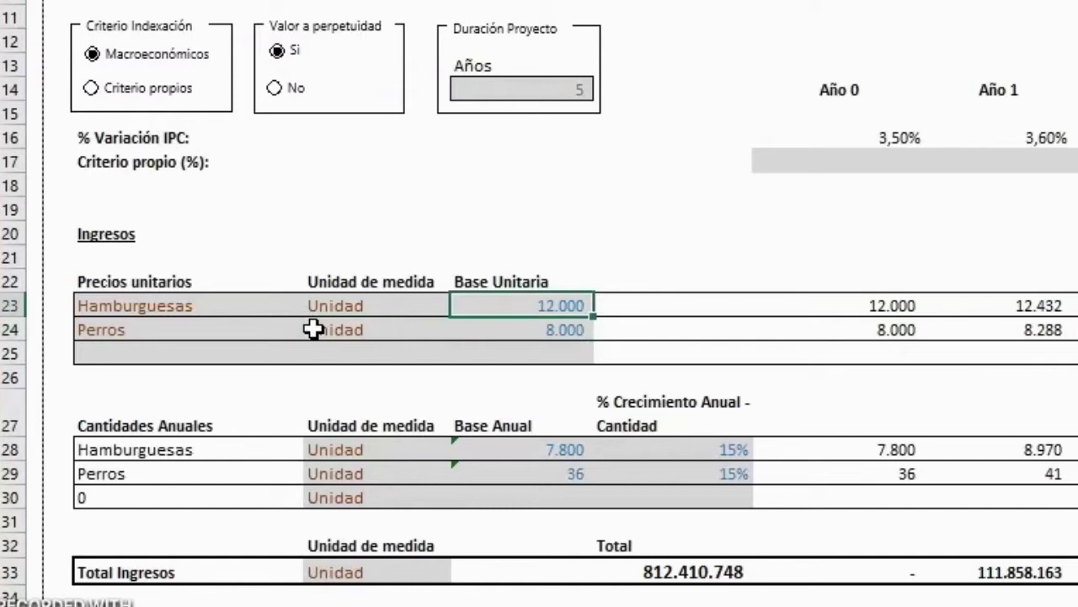
key(Down)
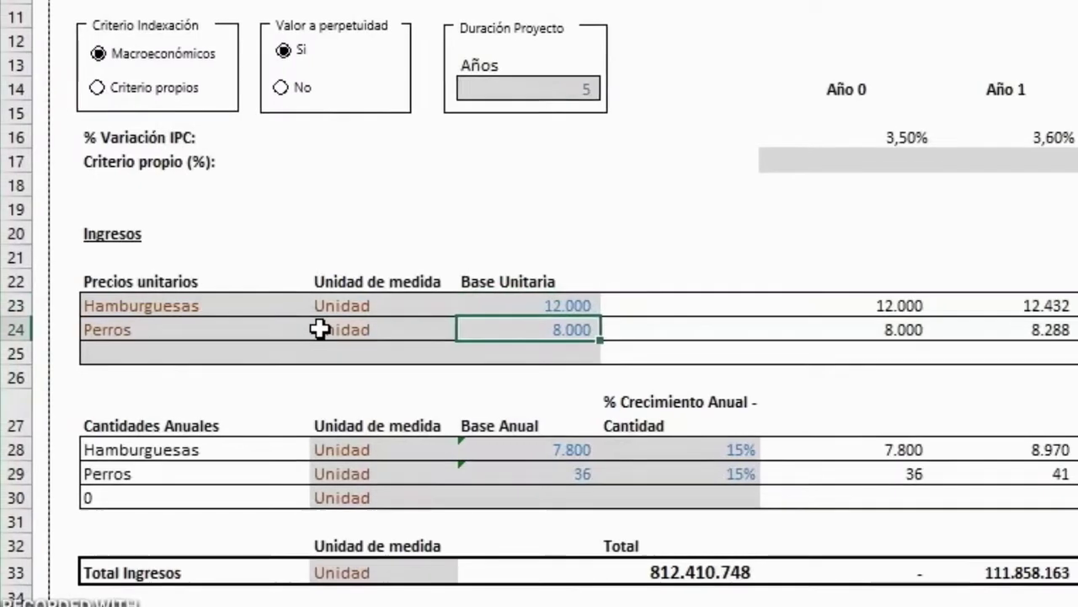
key(Right)
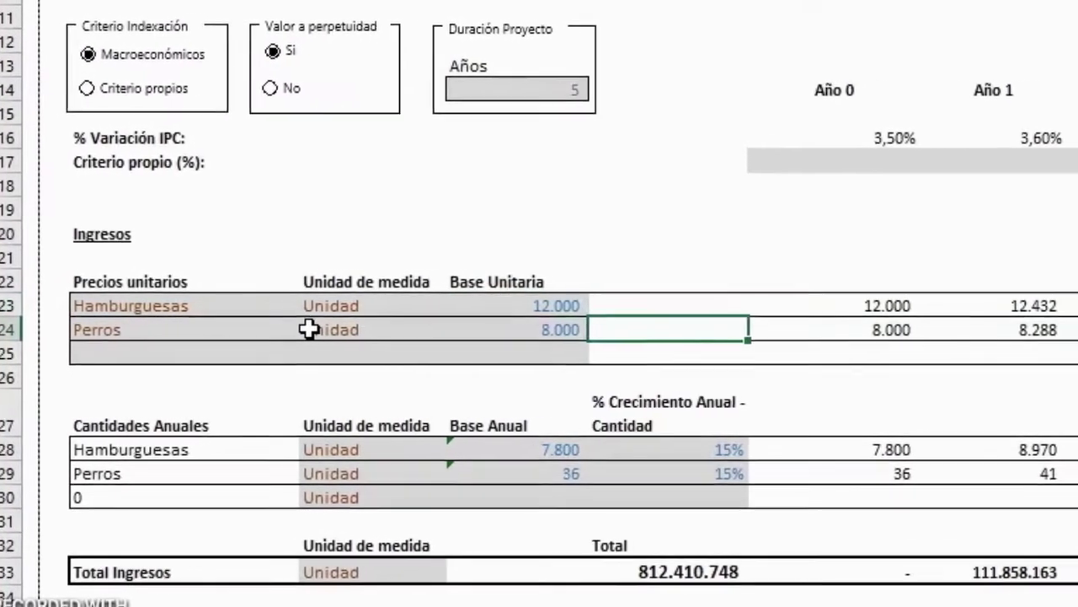
key(Right)
key(Up)
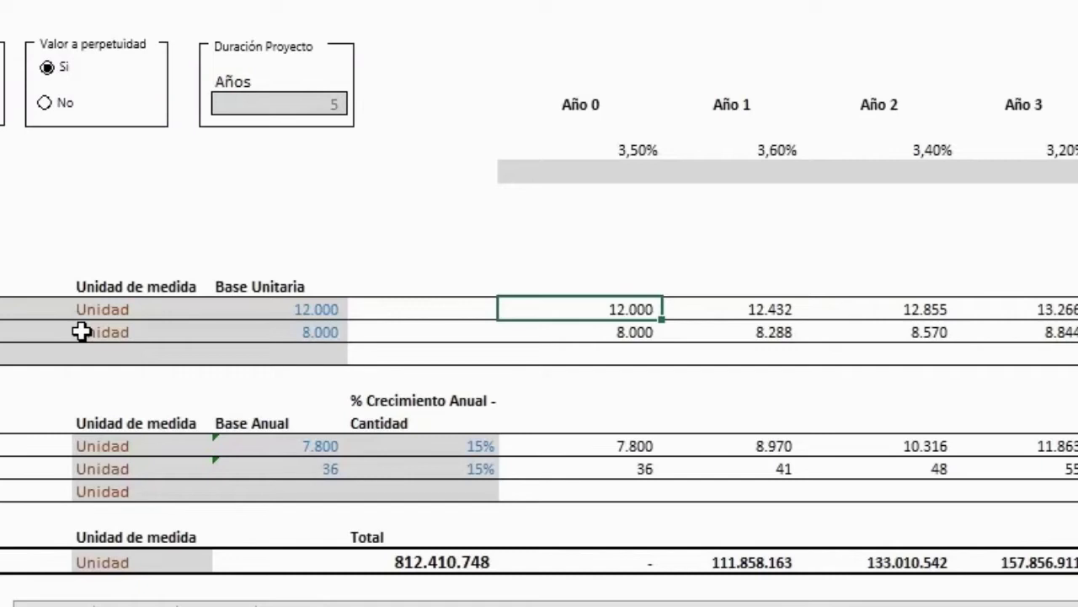
Inspect the Año 1 unit price formula for Hamburguesas and its referenced cells without changing it.
click(761, 309)
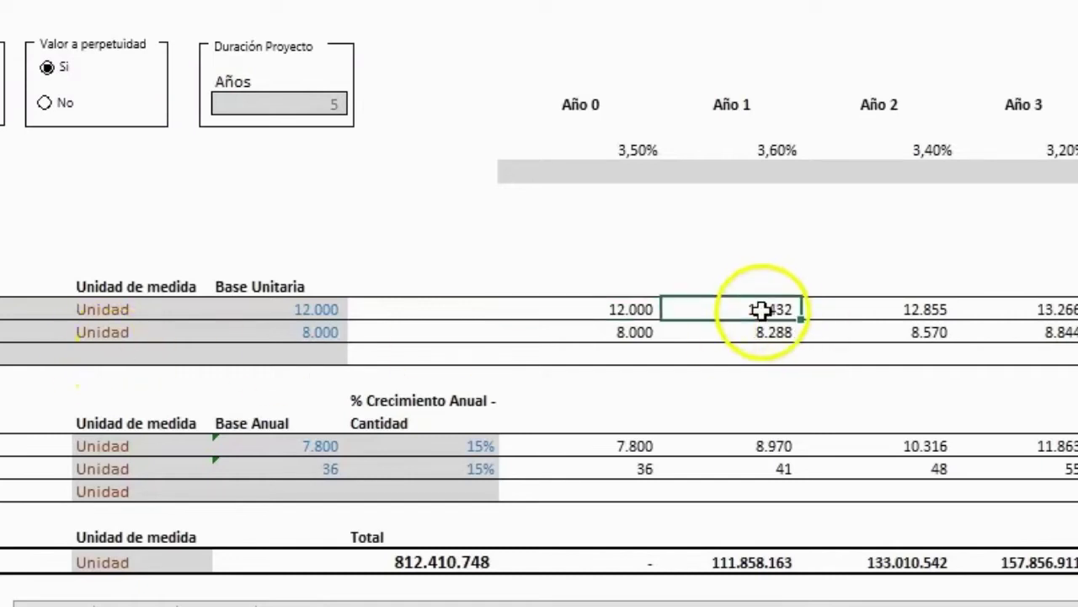
double_click(762, 309)
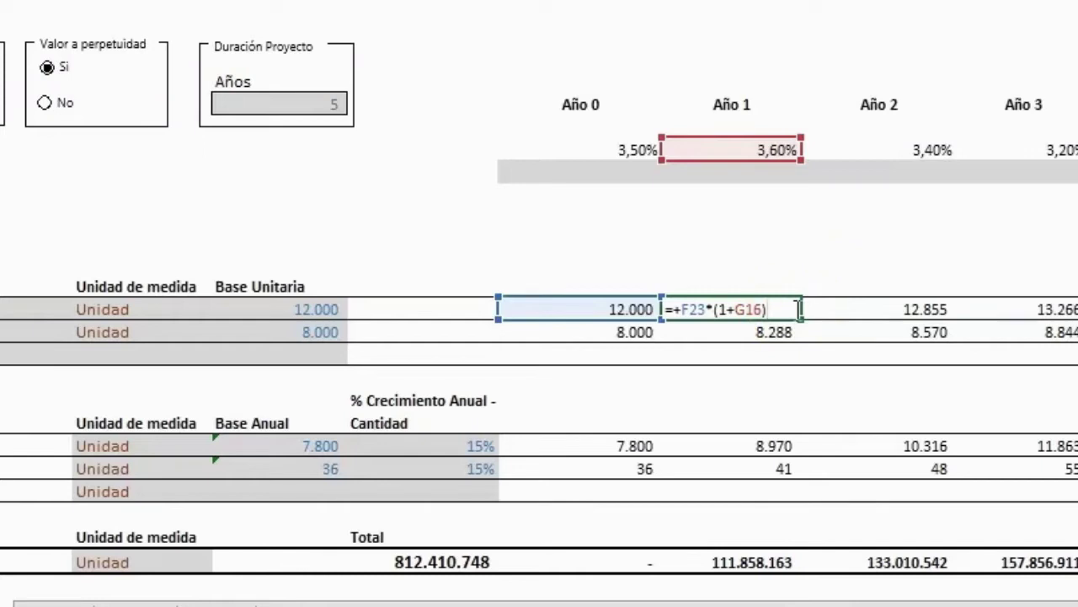
click(788, 313)
key(Return)
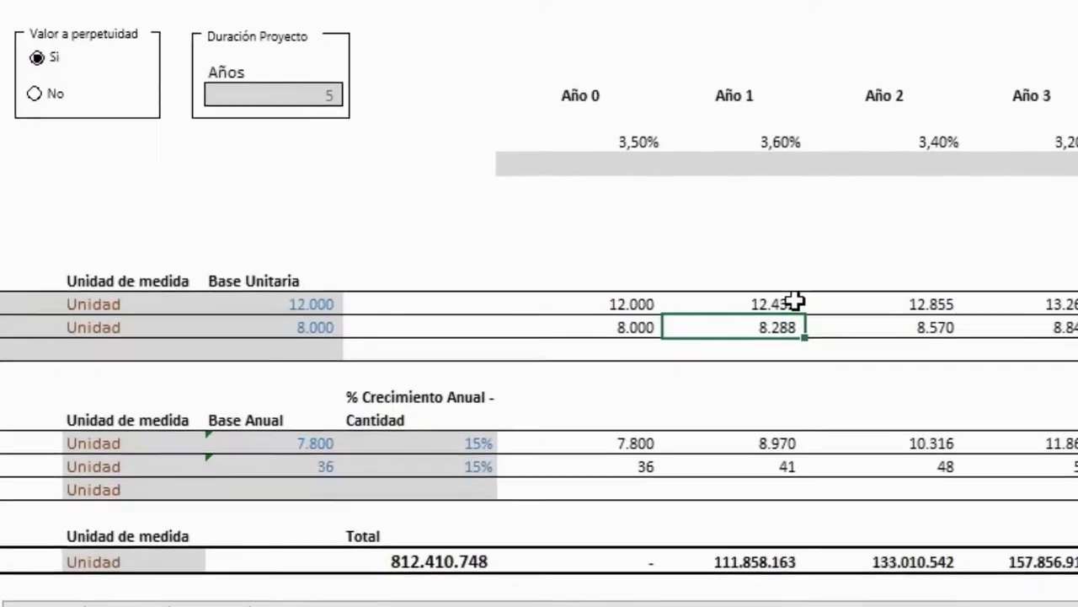
Review the base annual quantity, annual growth percentage and Año 0 quantities in the Cantidades Anuales table.
click(127, 484)
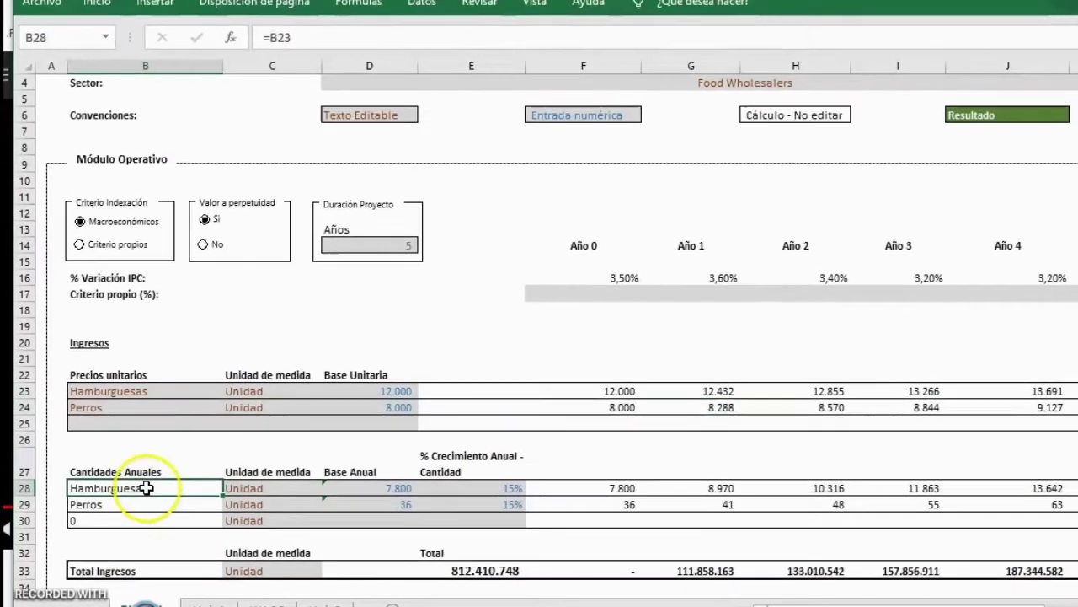
click(371, 483)
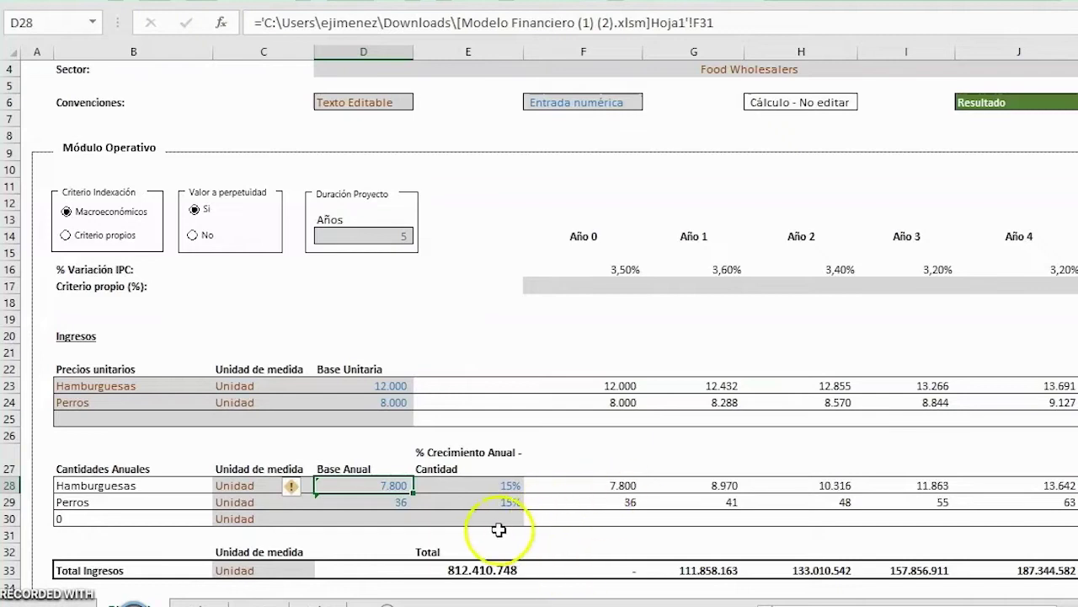
click(511, 484)
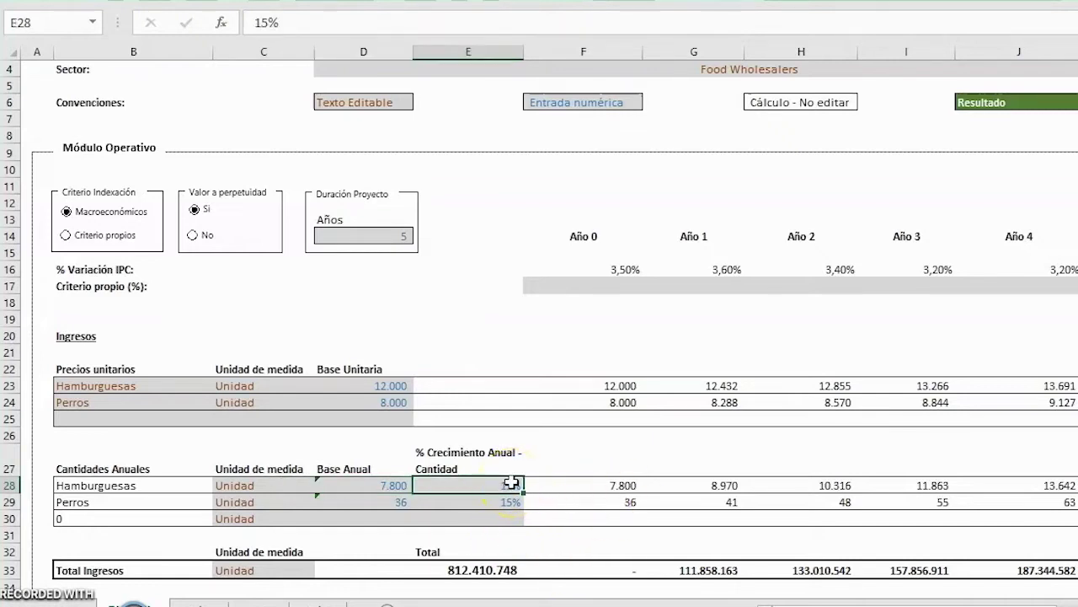
click(629, 501)
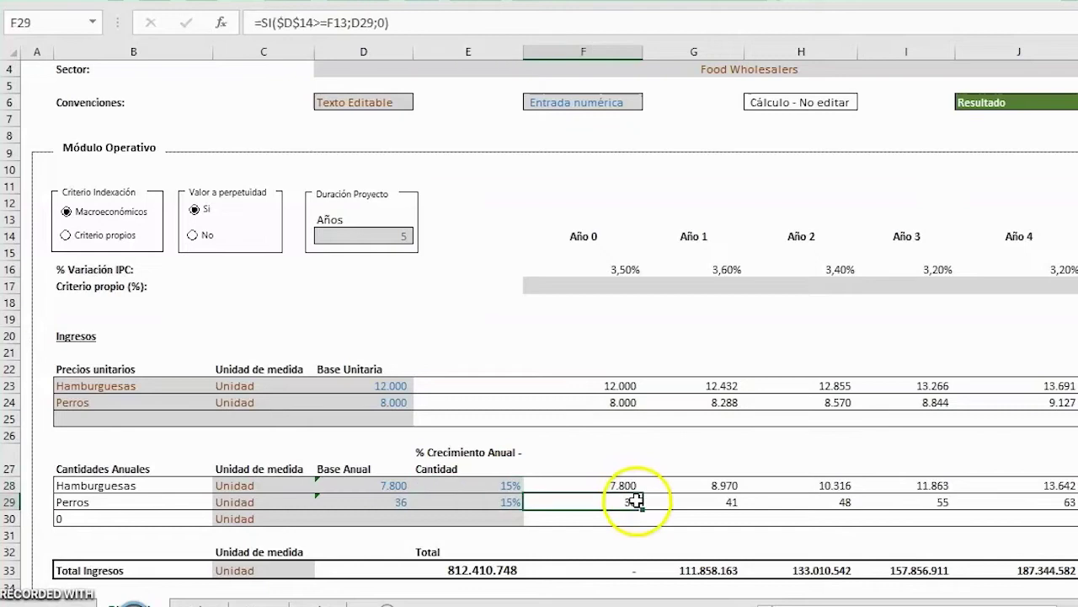
click(621, 481)
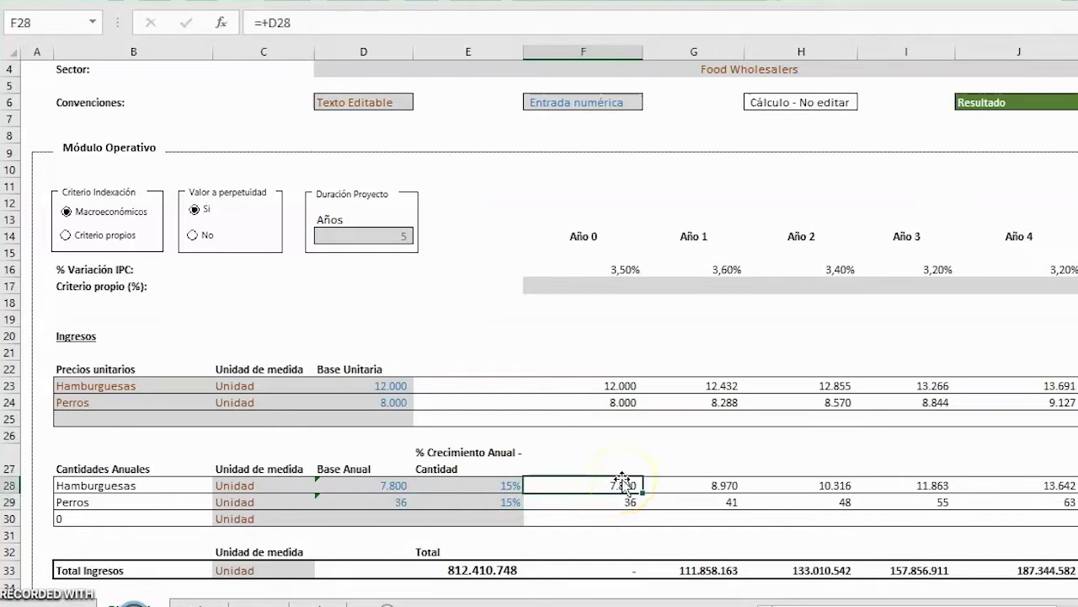
Inspect the Año 1 quantity formula for Hamburguesas and its referenced cells, leaving it as it is.
key(Right)
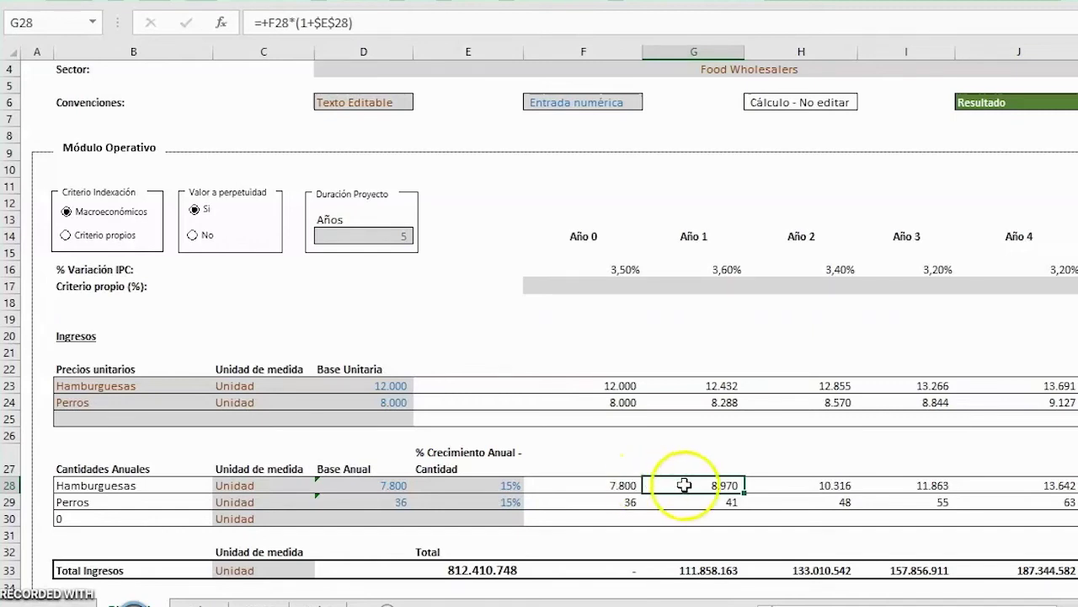
double_click(710, 484)
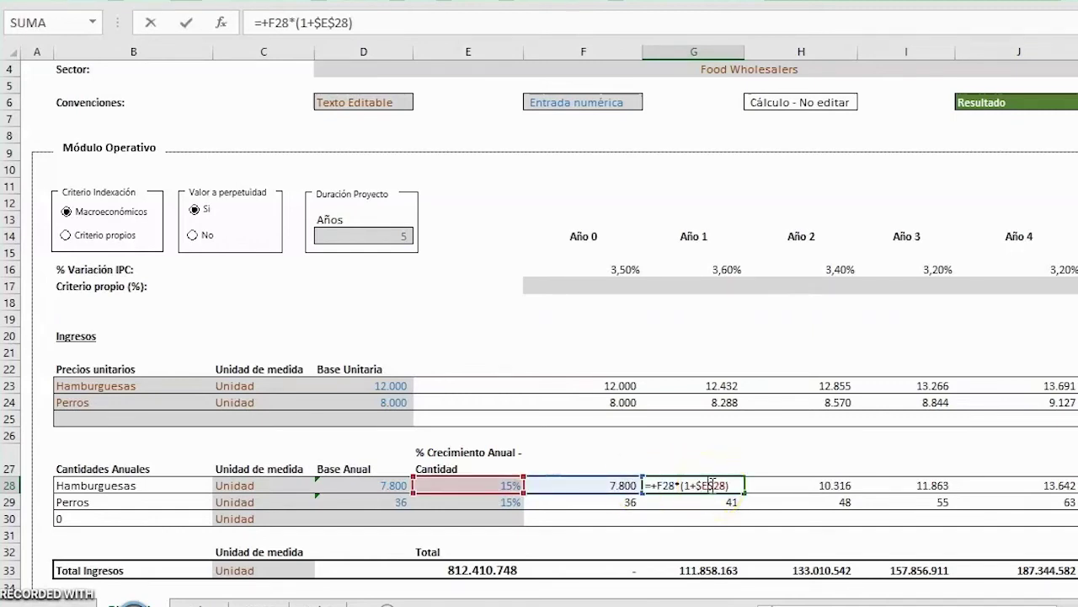
key(Return)
key(Right)
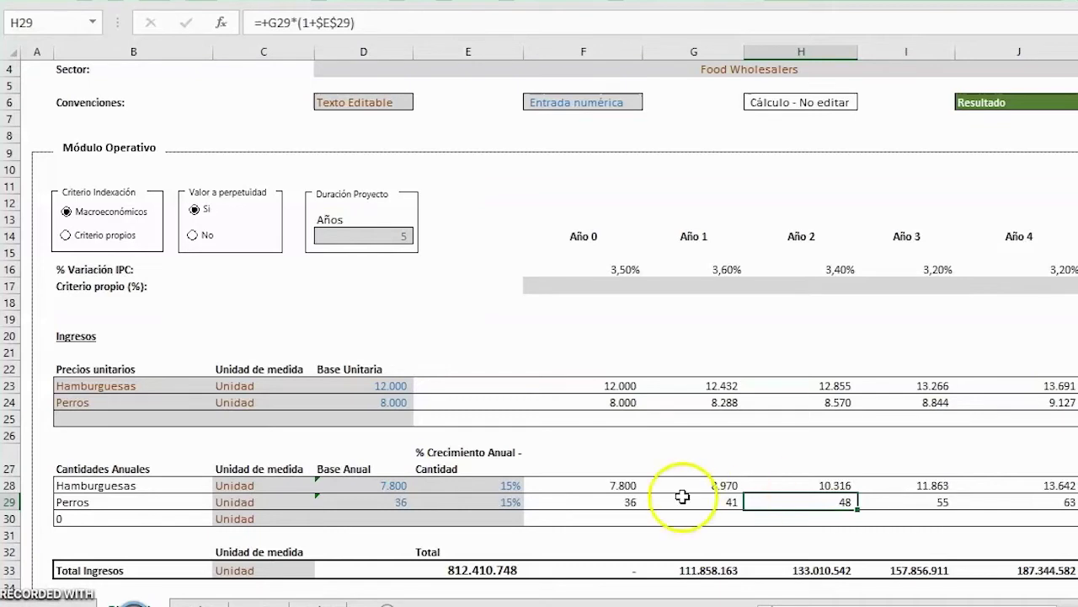
Inspect the SUMAPRODUCTO formula and its ranges in the Año 1 Total Ingresos cell.
click(692, 572)
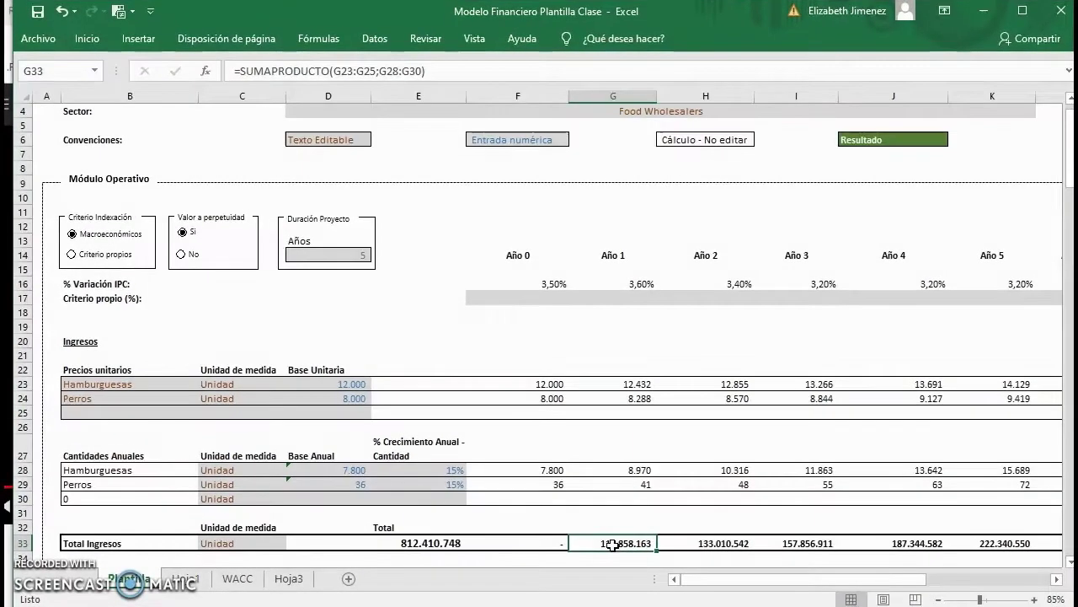
double_click(612, 543)
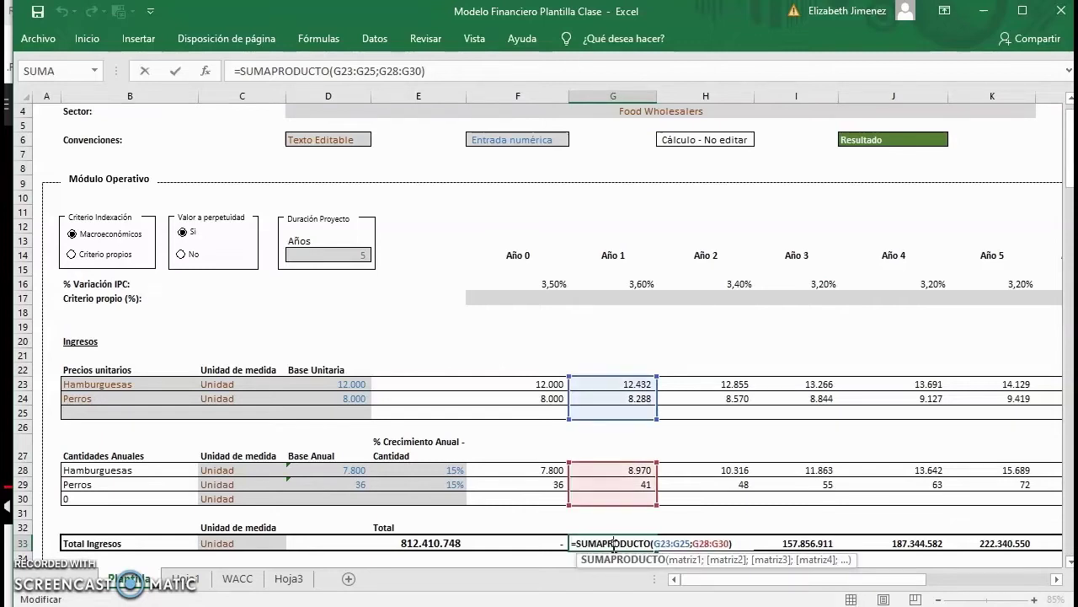
key(Return)
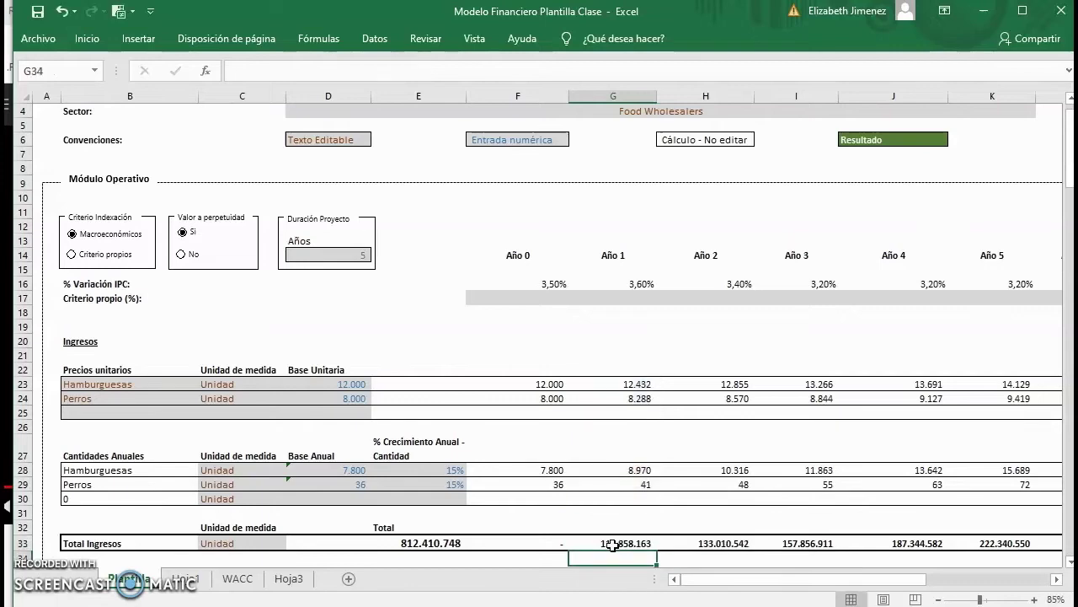
Look through the Costos section, from the Hamburguesas and Perros ingredient tables to Total Costos and the start of Gastos.
key(Return)
key(Down)
key(Down)
key(Down)
key(Down)
key(Down)
key(Down)
key(Down)
key(Down)
key(Down)
key(Down)
key(Down)
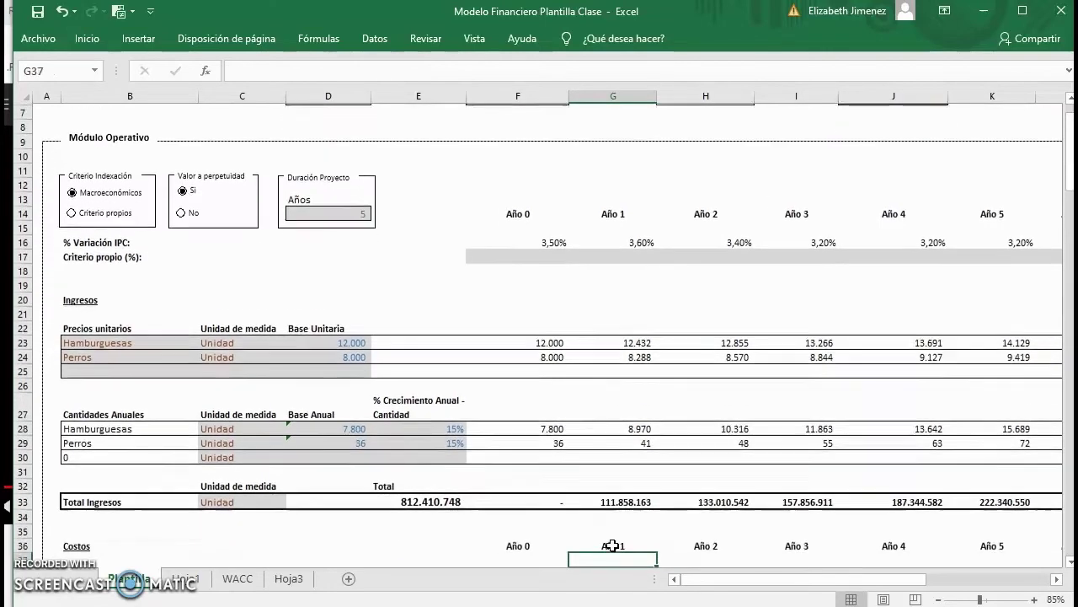
key(Down)
key(Down)
key(Down)
key(Down)
key(Down)
key(Down)
key(Down)
key(Down)
key(Down)
key(Down)
key(Down)
key(Down)
key(Down)
key(Down)
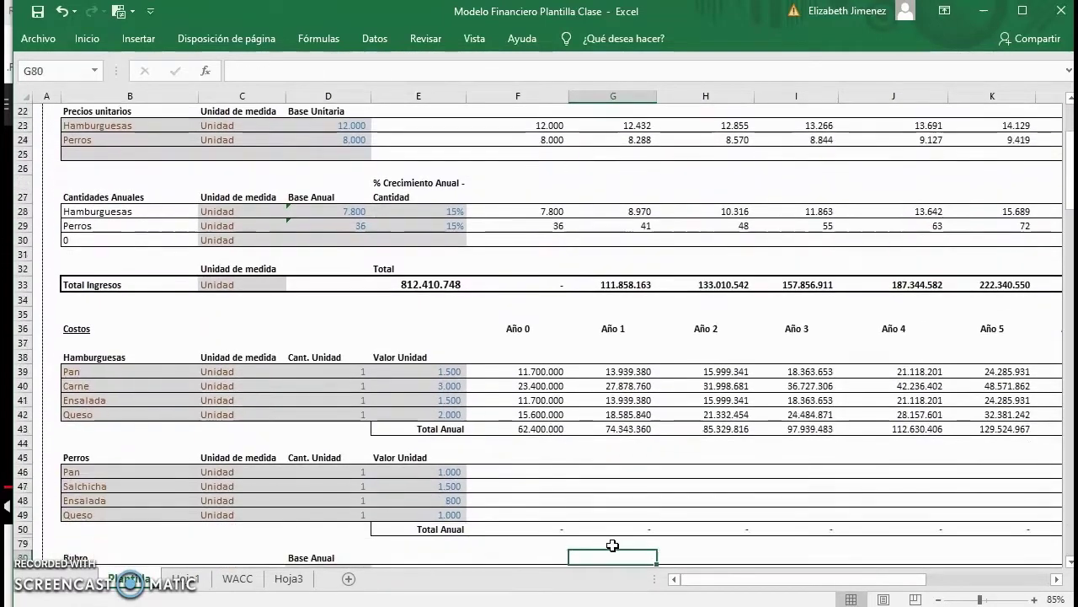
key(Down)
key(Down)
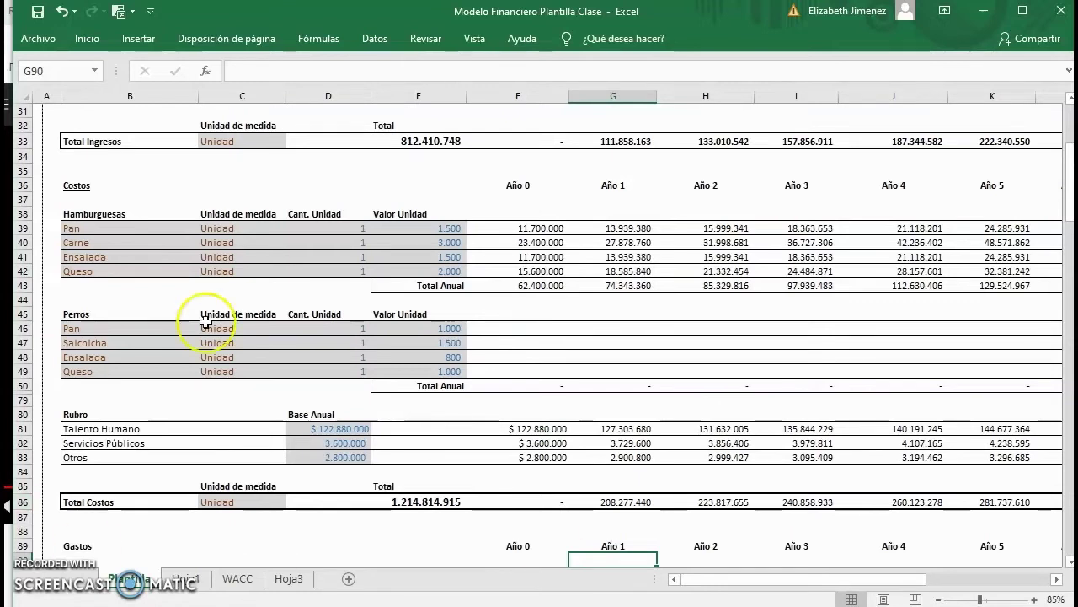
Review the unit quantity, unit value and Año 0 cost of Pan in the Hamburguesas cost table.
click(236, 241)
key(Up)
key(Right)
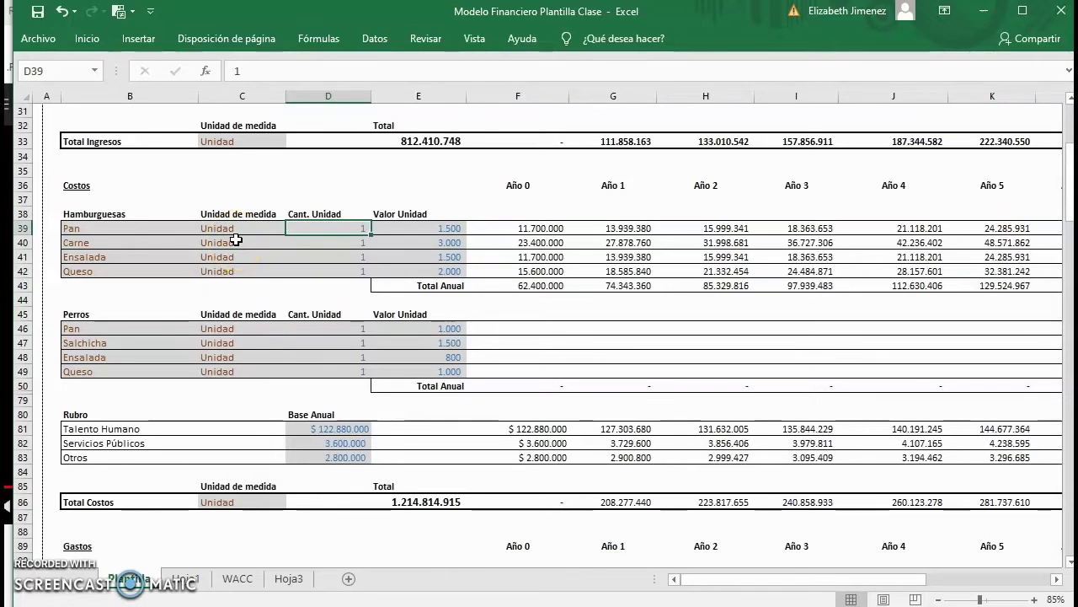
key(Right)
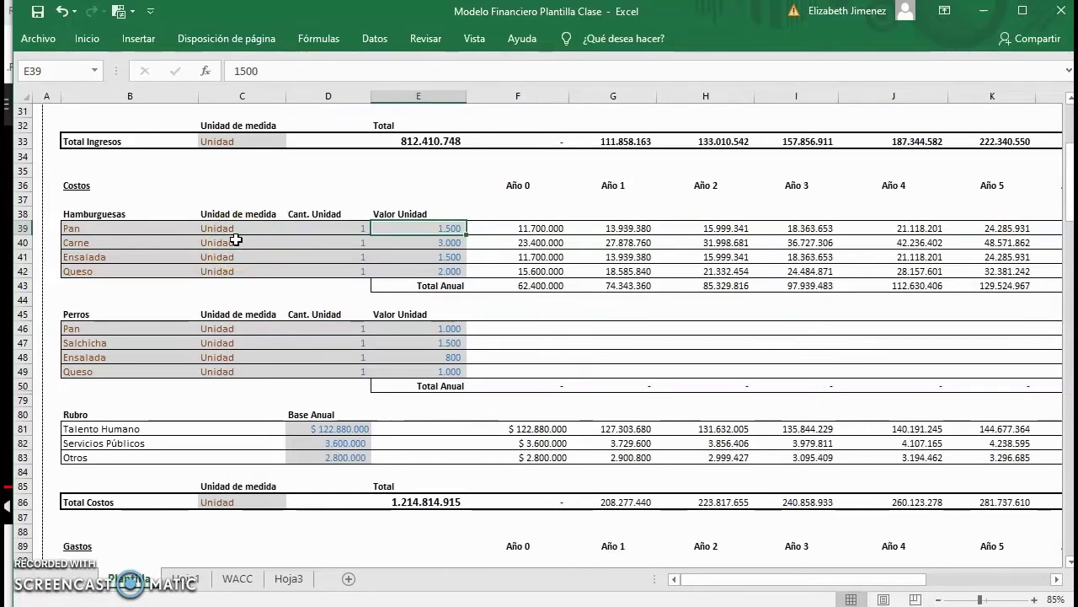
key(Right)
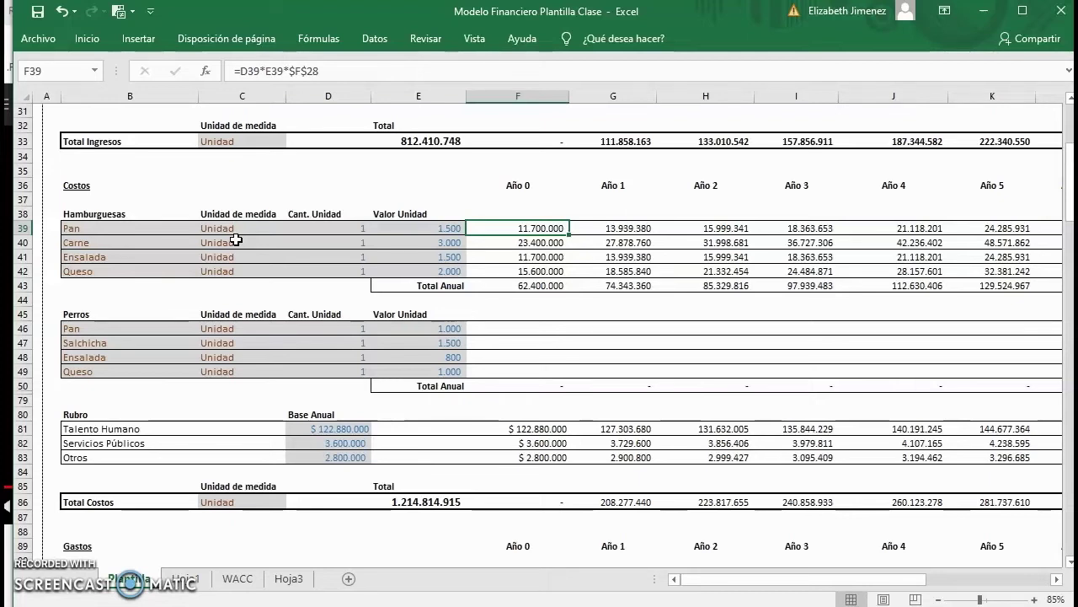
Inspect the Año 0 and Año 1 cost formulas for Pan under Hamburguesas and their referenced cells, leaving them as they are.
double_click(550, 229)
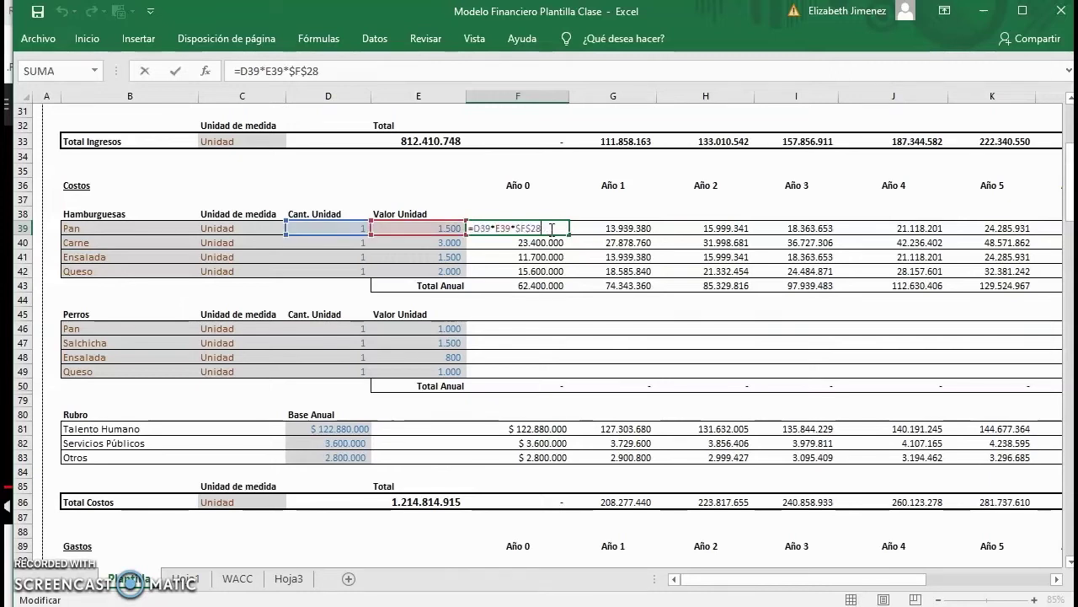
scroll(613, 308, up, 2)
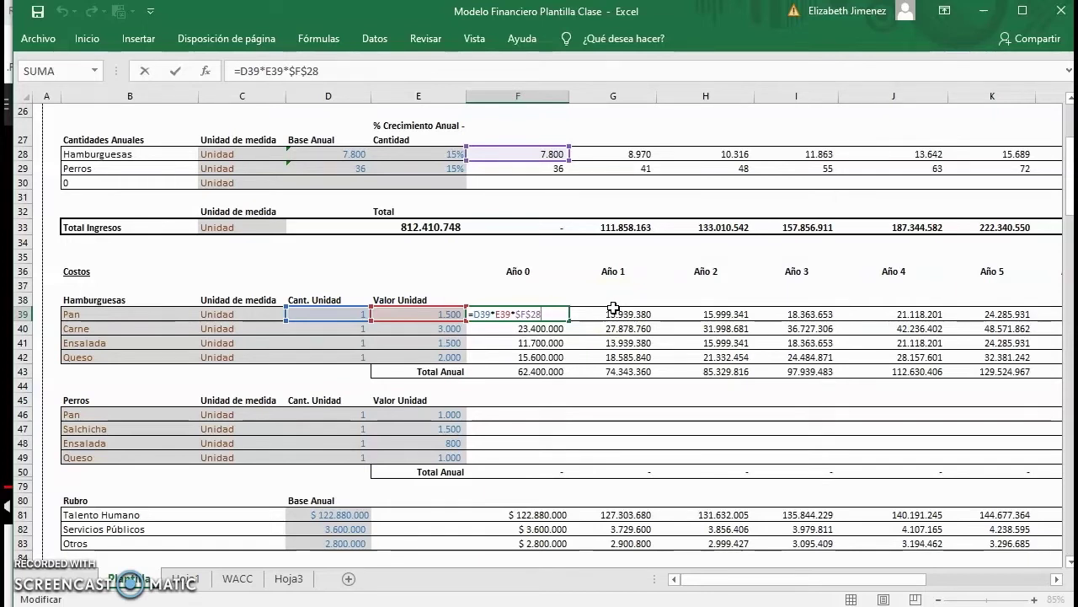
key(Return)
double_click(613, 314)
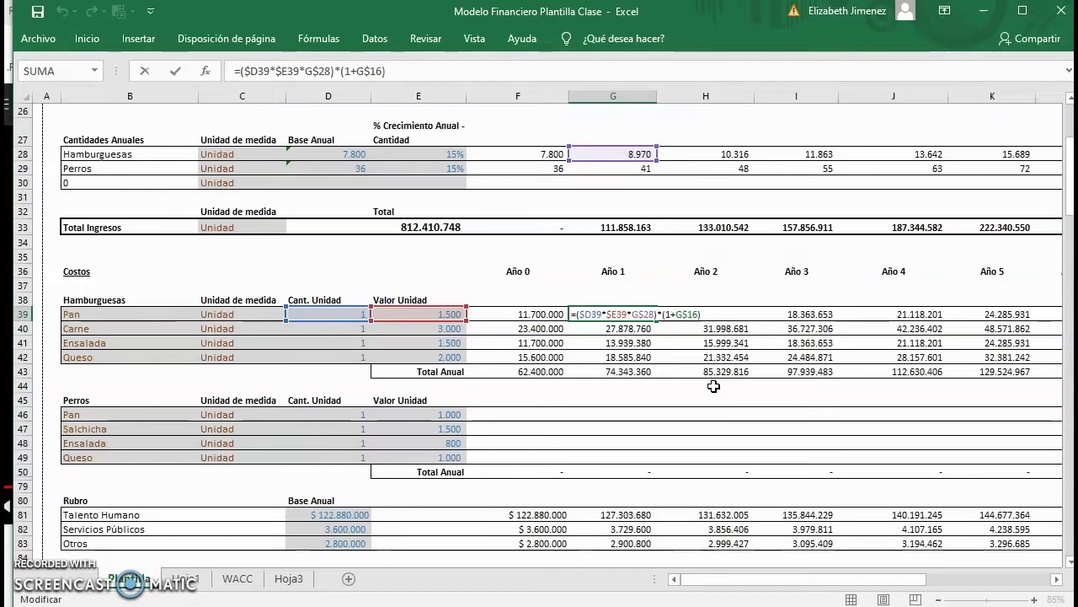
key(Return)
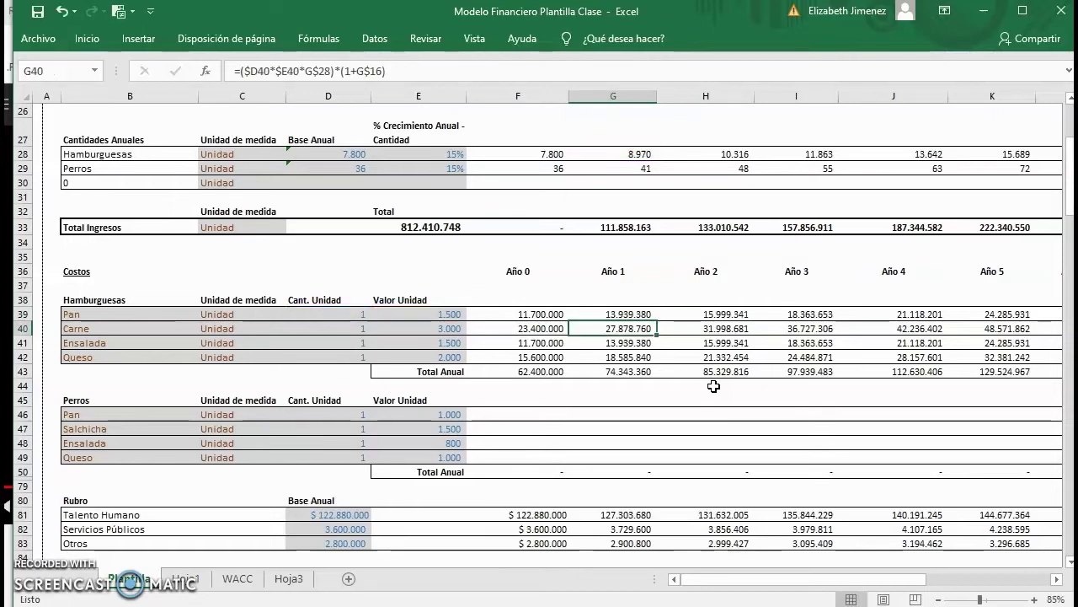
Review the Año 0 formulas for Talento Humano, Servicios Públicos and Otros in the Rubro cost table.
click(527, 514)
scroll(528, 516, down, 1)
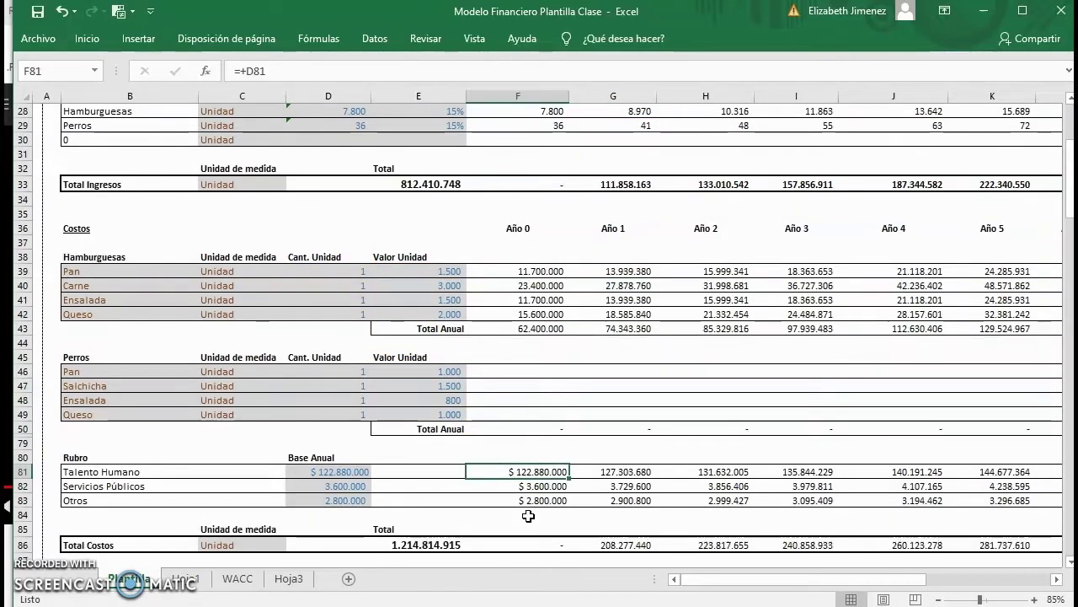
key(Down)
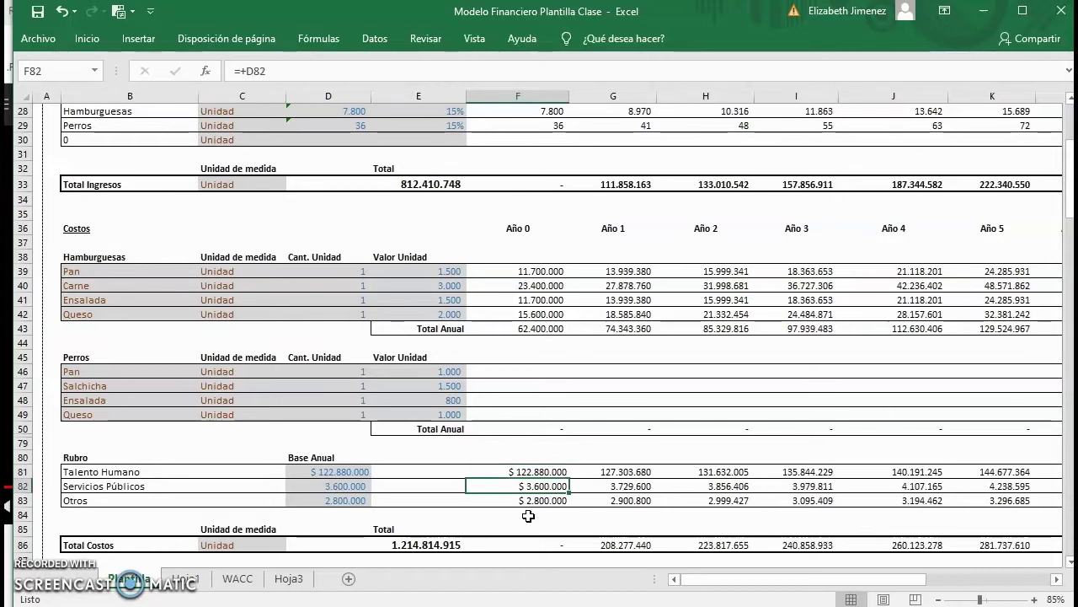
key(Down)
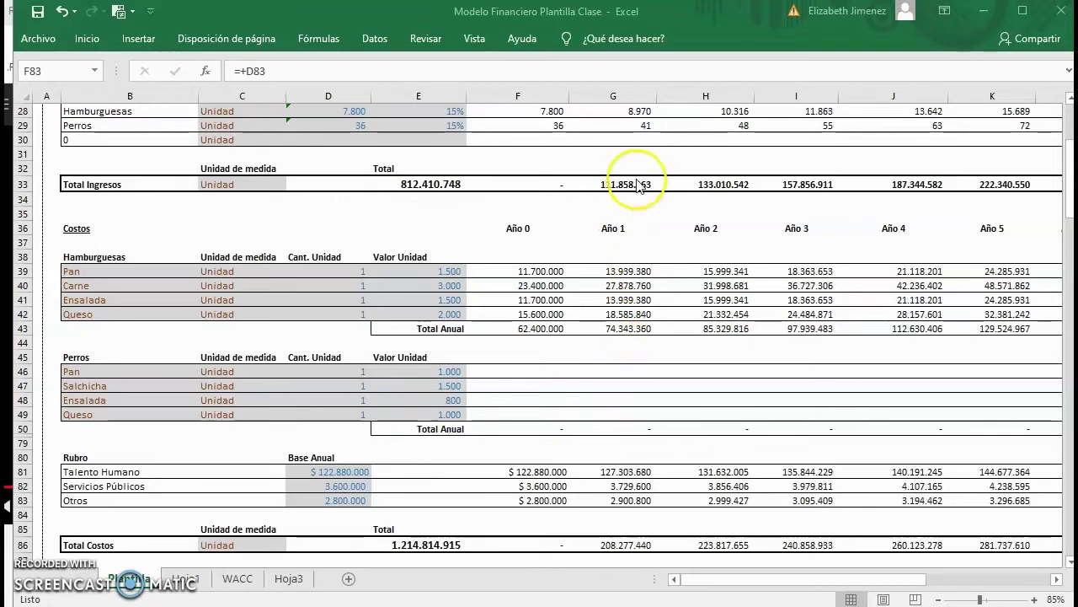
Undo the last formatting change on the Año 0 Otros cost and inspect the SUMA formula in Año 1 Total Costos.
key(ctrl+z)
click(626, 541)
double_click(627, 542)
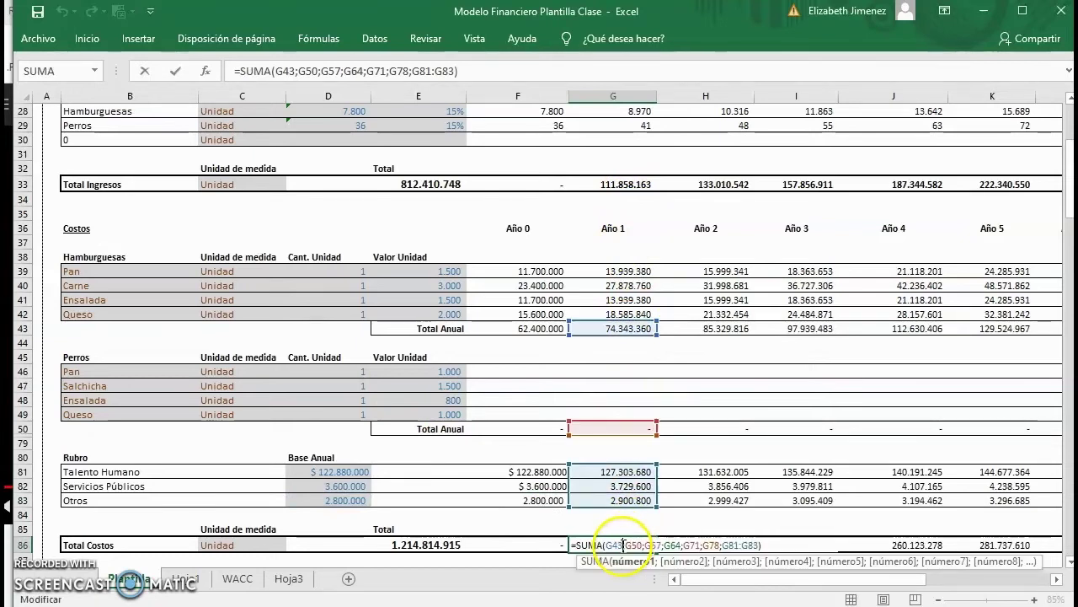
Review the Gastos and Manejo de Cartera y proveedores tables, including the Días CXP Costos input.
key(Page_Down)
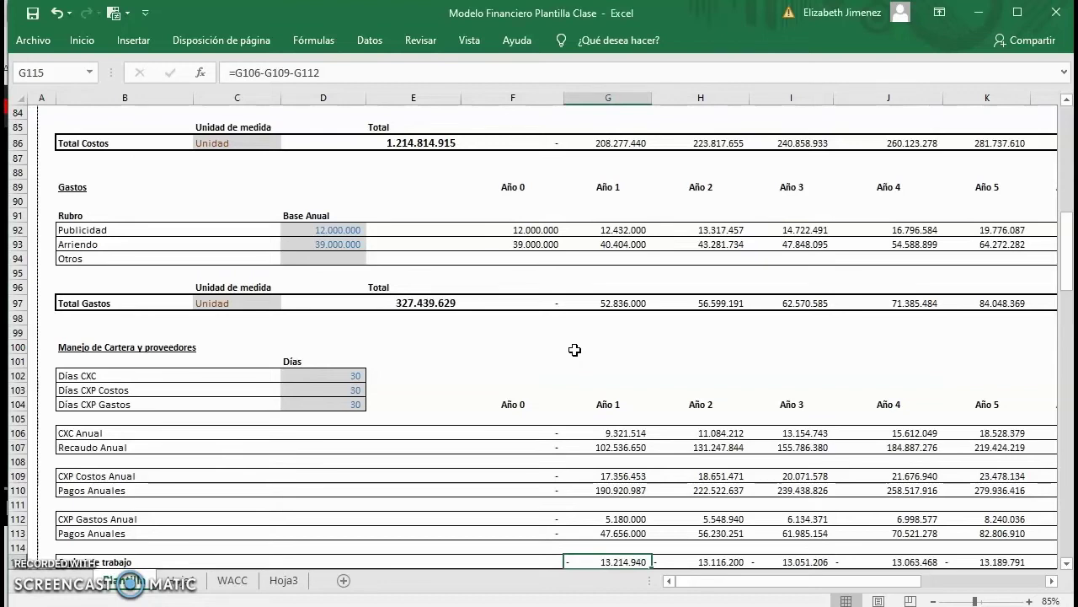
key(Down)
key(Down)
key(Down)
key(Down)
key(Down)
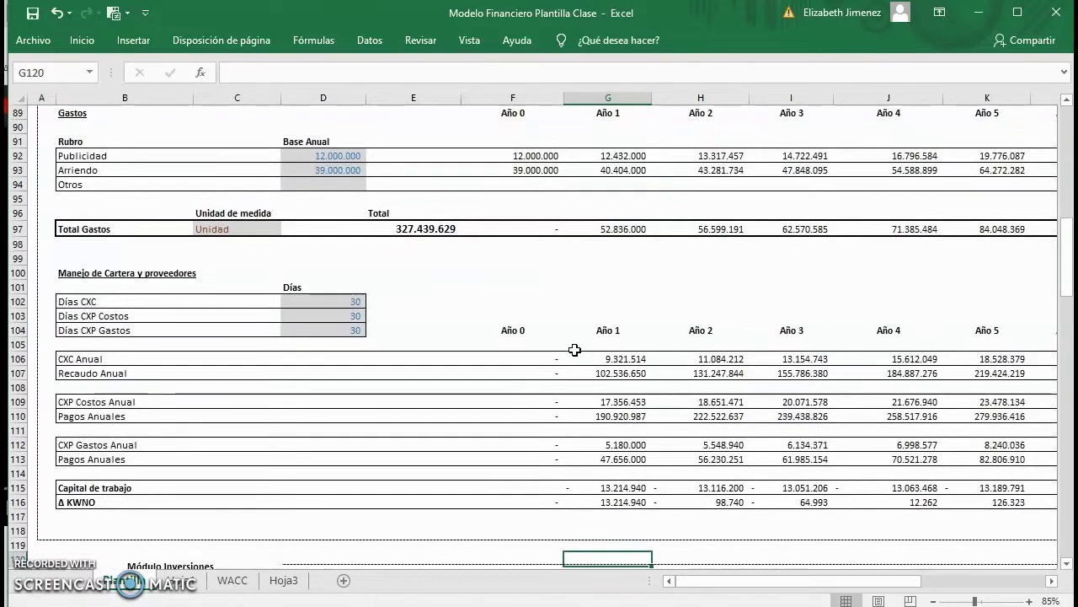
click(337, 316)
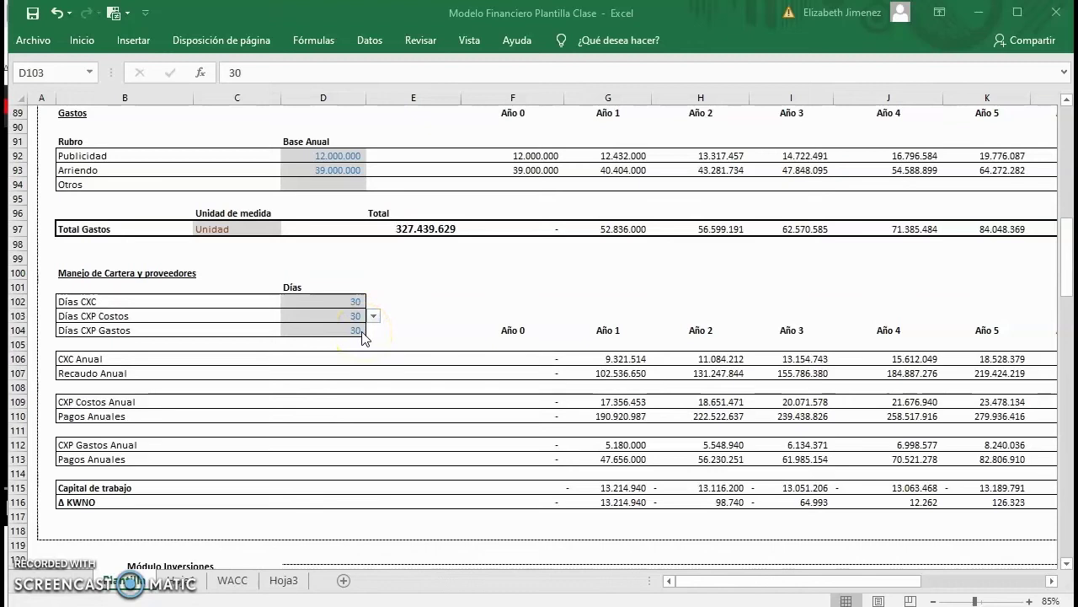
key(F2)
Inspect the Año 1 and Año 2 CXC Anual formulas and their referenced cells without changing them.
click(611, 354)
key(F2)
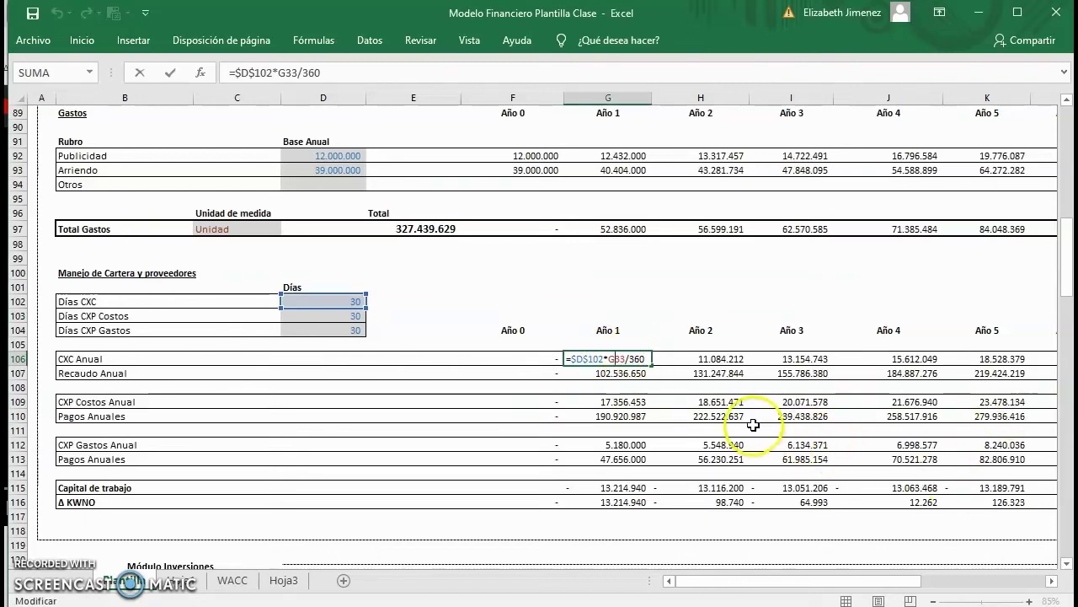
key(ctrl+Return)
scroll(657, 430, down, 3)
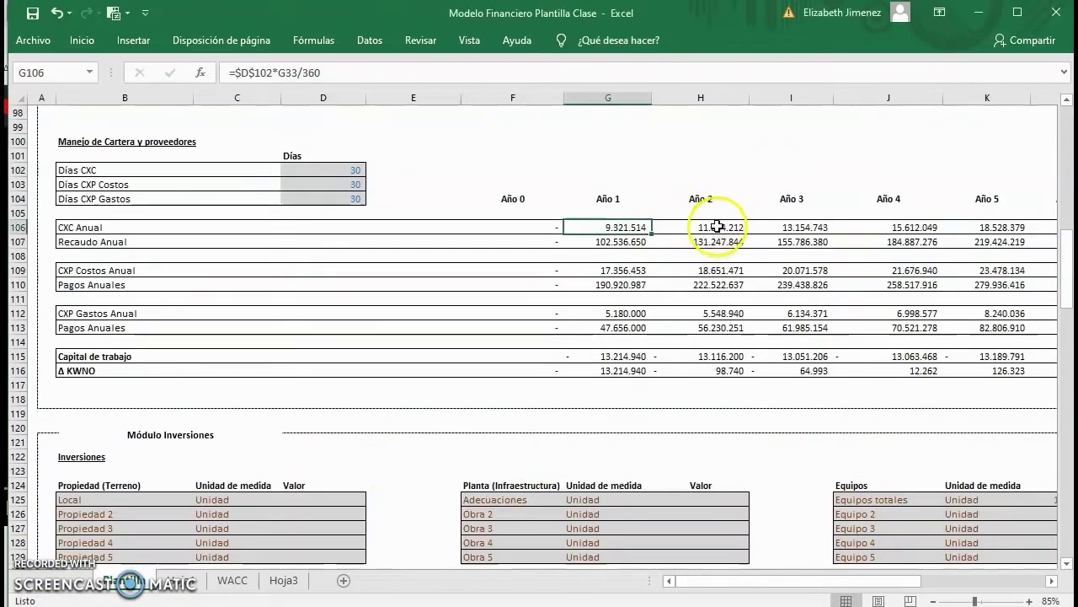
double_click(714, 227)
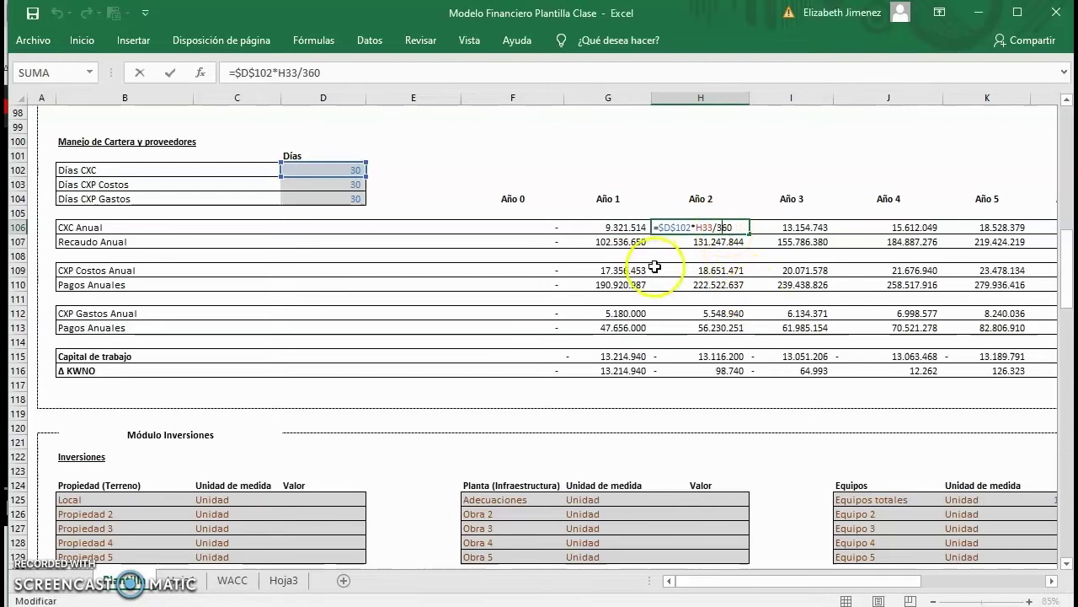
key(Return)
Inspect the Recaudo Anual formula for Año 1 and check how it carries across to Año 3.
key(Left)
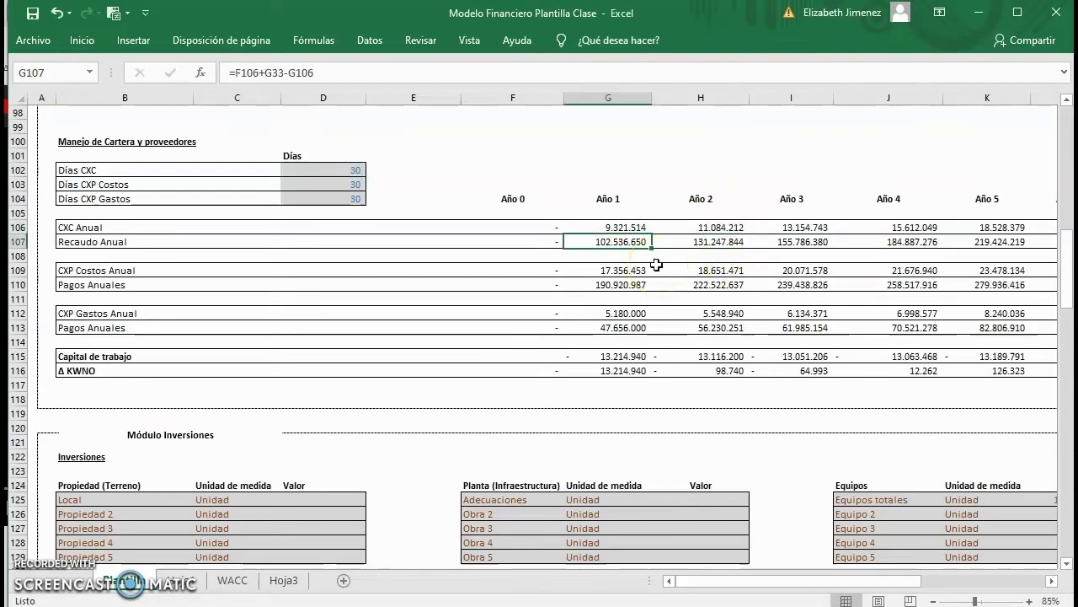
double_click(614, 241)
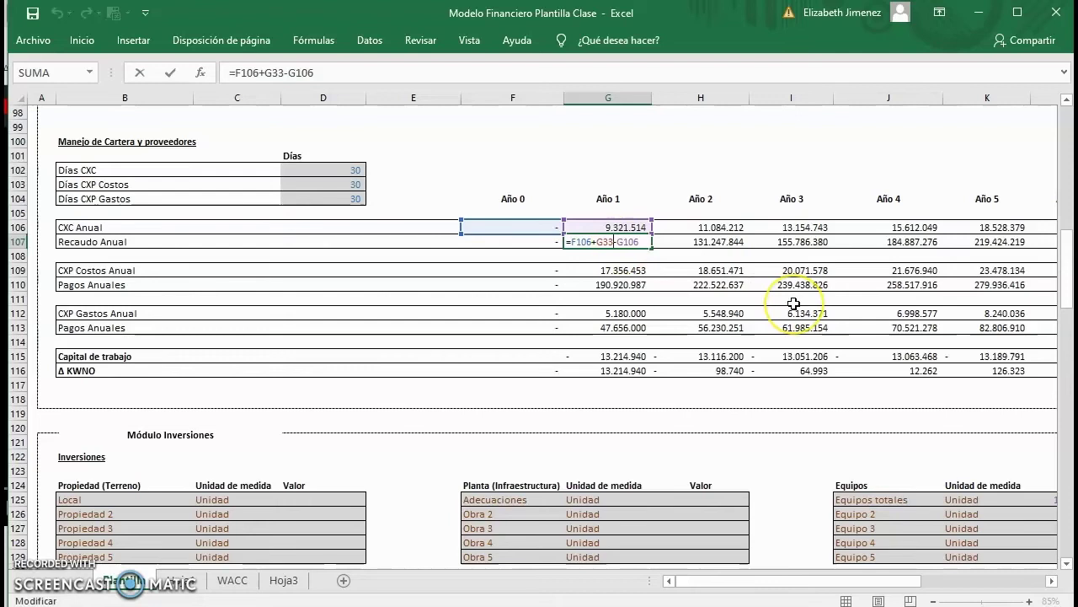
key(Return)
key(Up)
key(Right)
key(Right)
key(Right)
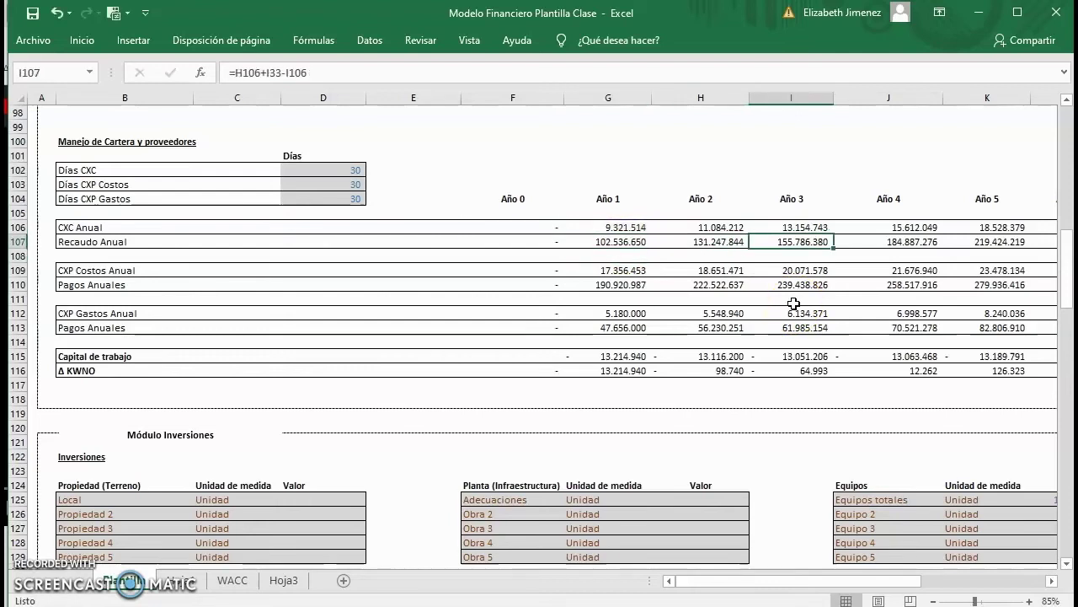
Inspect the Año 1 CXP Costos Anual formula and its referenced cells, leaving it as it is.
click(630, 270)
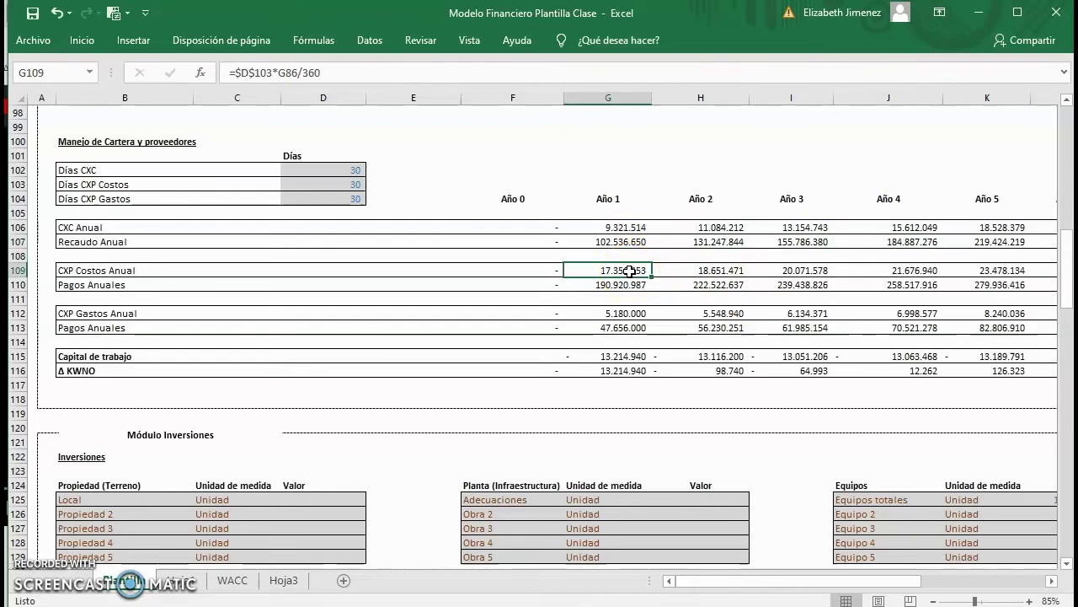
double_click(630, 271)
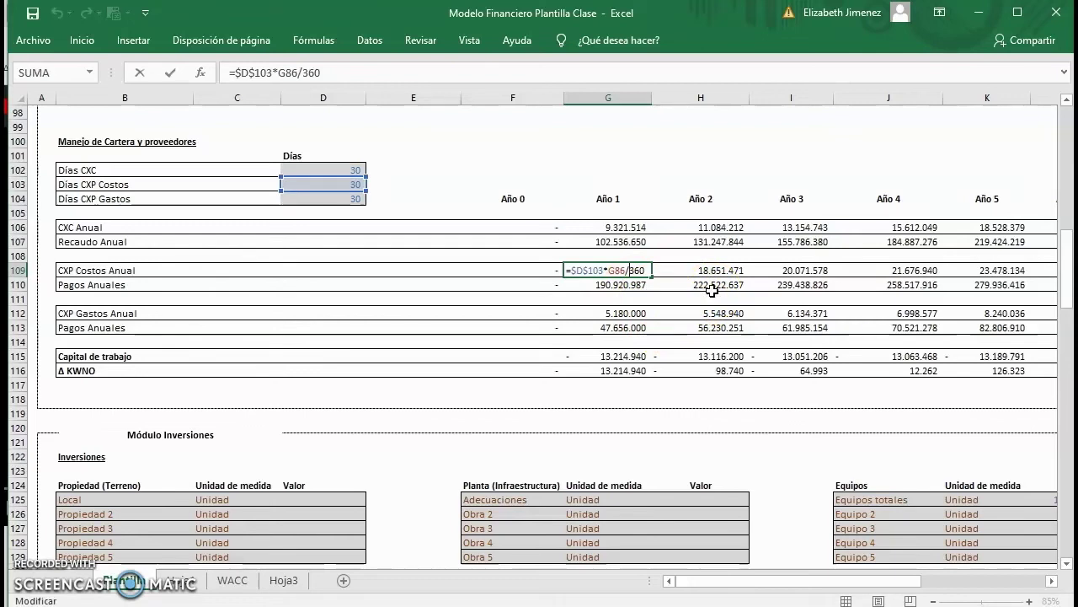
key(Return)
Inspect the Año 1 CXP Gastos Anual formula and its referenced cells without editing it.
click(620, 315)
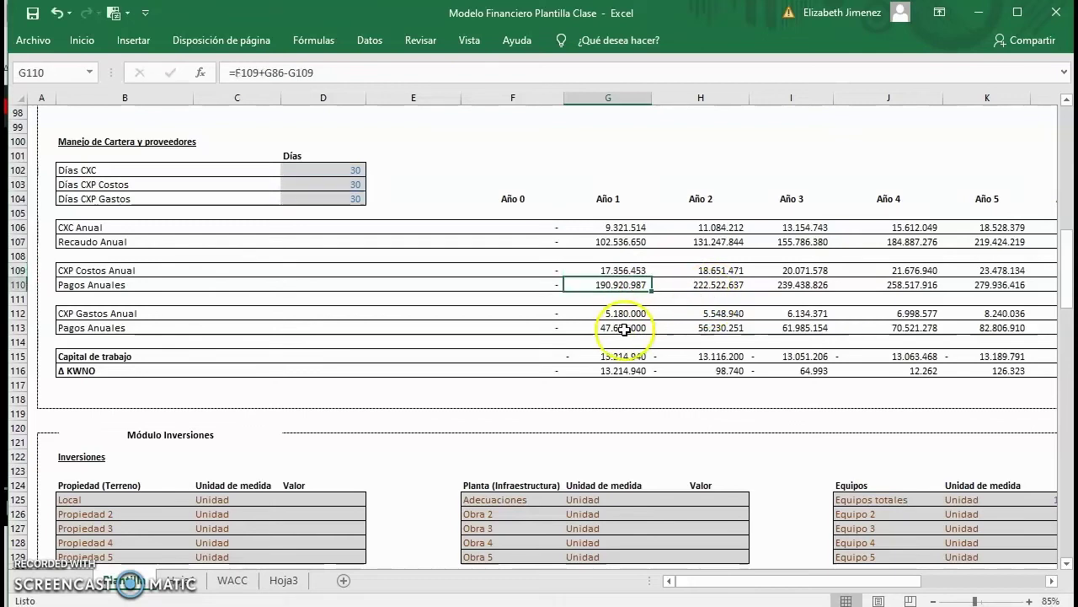
double_click(614, 313)
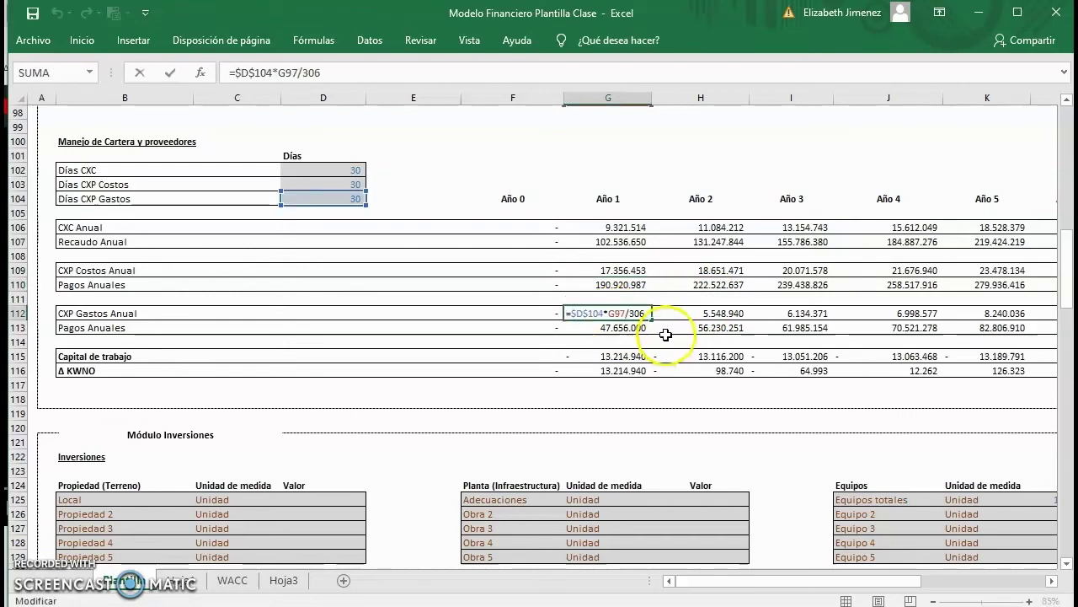
key(Return)
Inspect the Año 1 Pagos Anuales formula below CXP Costos Anual and the cells it references.
key(Up)
key(Up)
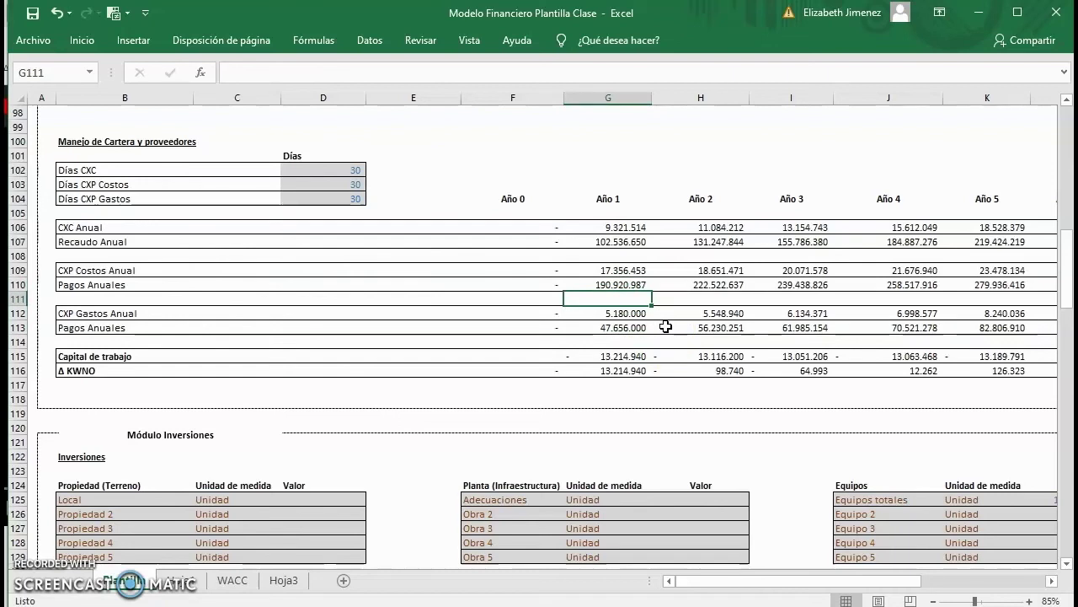
key(Up)
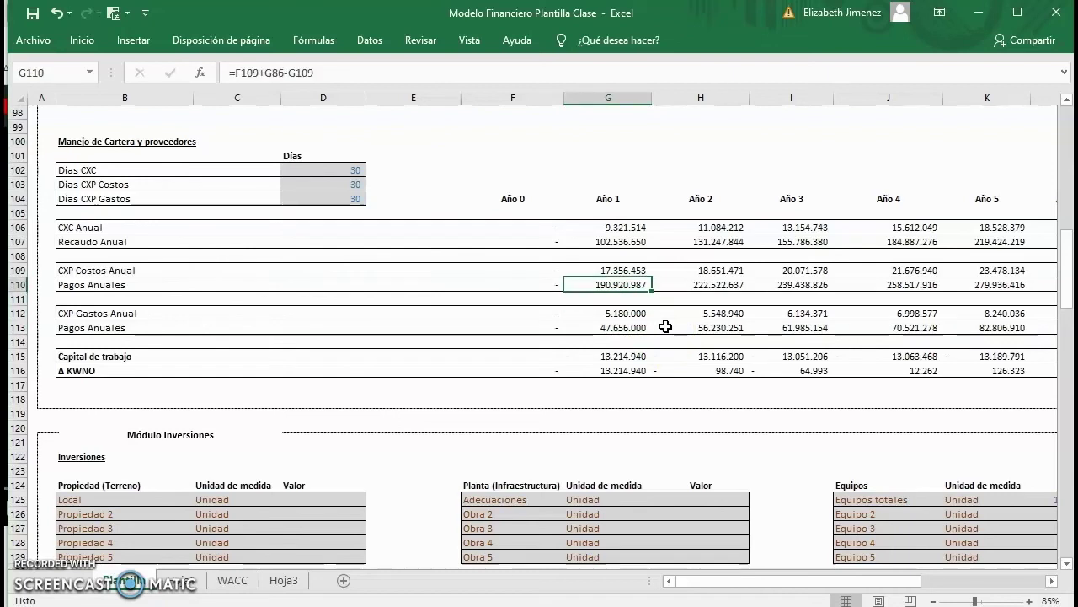
click(618, 296)
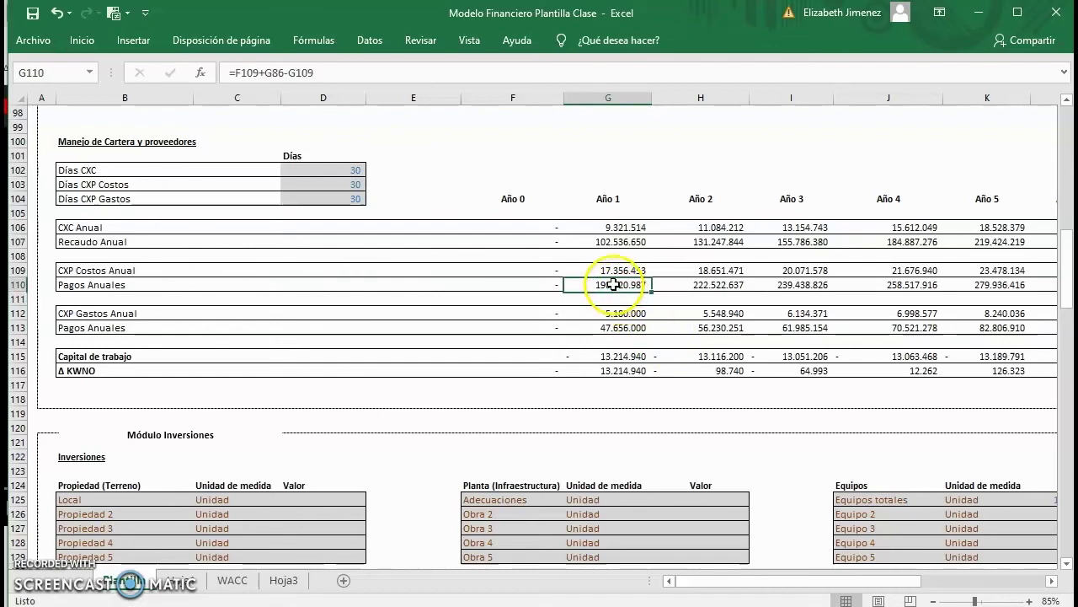
double_click(616, 286)
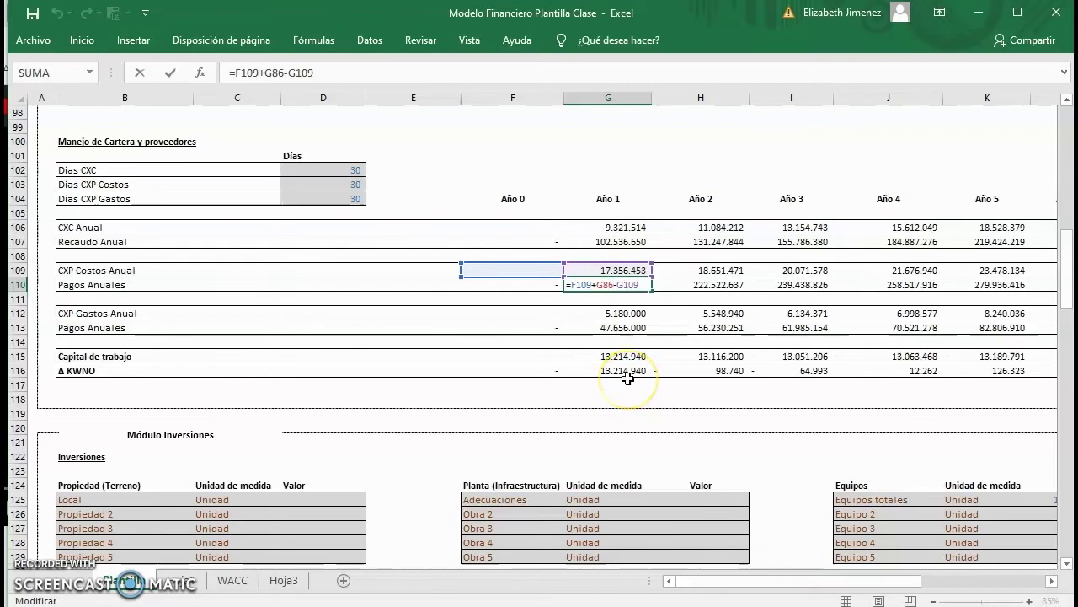
click(623, 343)
Inspect the Año 1 Capital de trabajo formula and the receivable and payable cells it references.
click(625, 357)
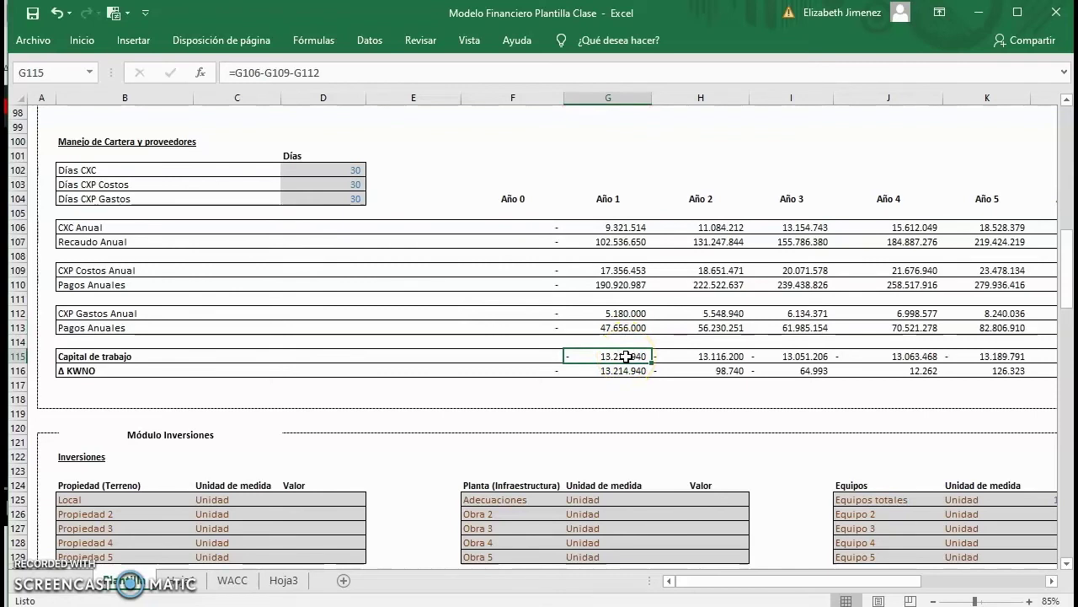
double_click(626, 356)
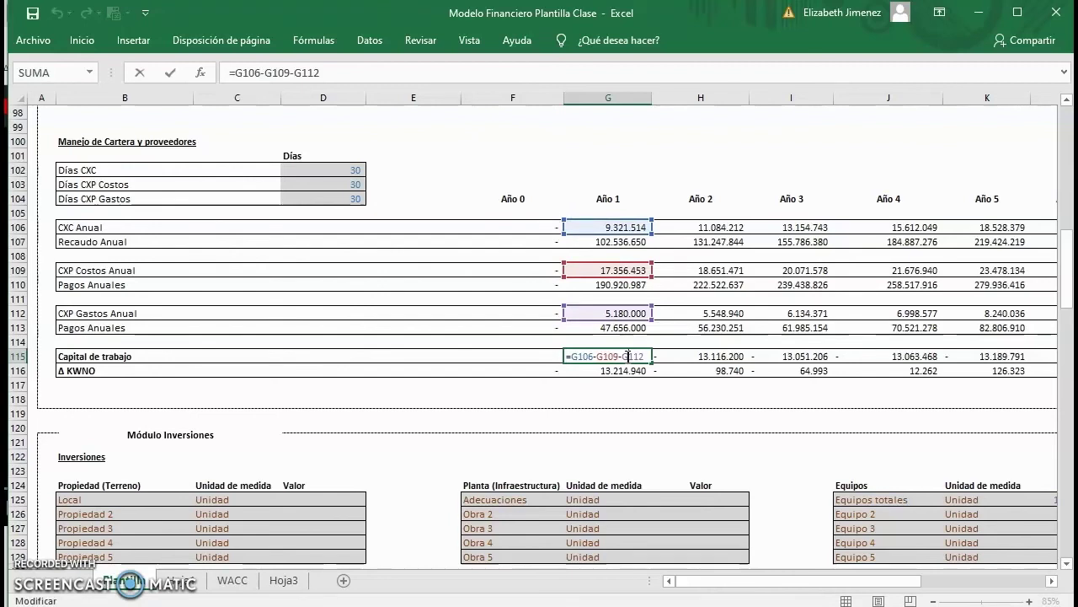
key(Return)
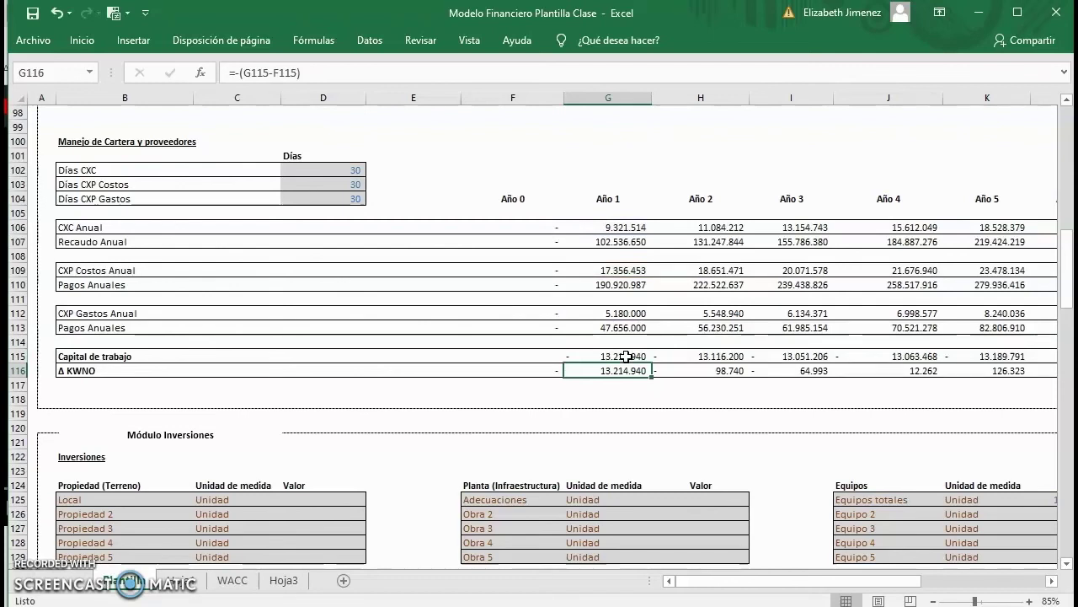
Inspect the Año 1 Δ KWNO formula and check how it carries across to Año 4.
double_click(632, 370)
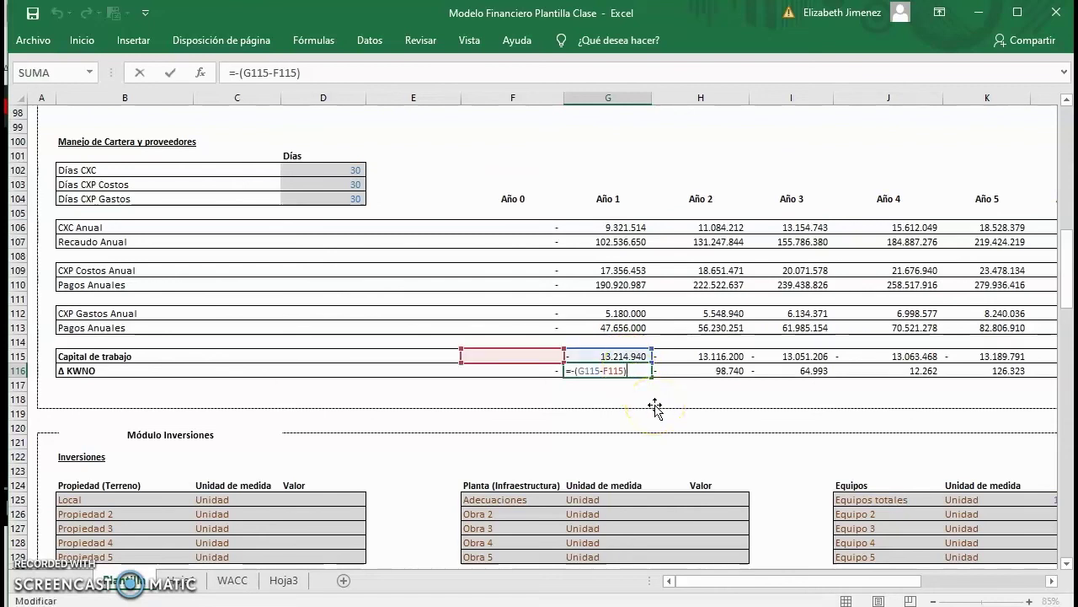
key(Return)
key(Up)
key(Right)
key(Right)
key(Right)
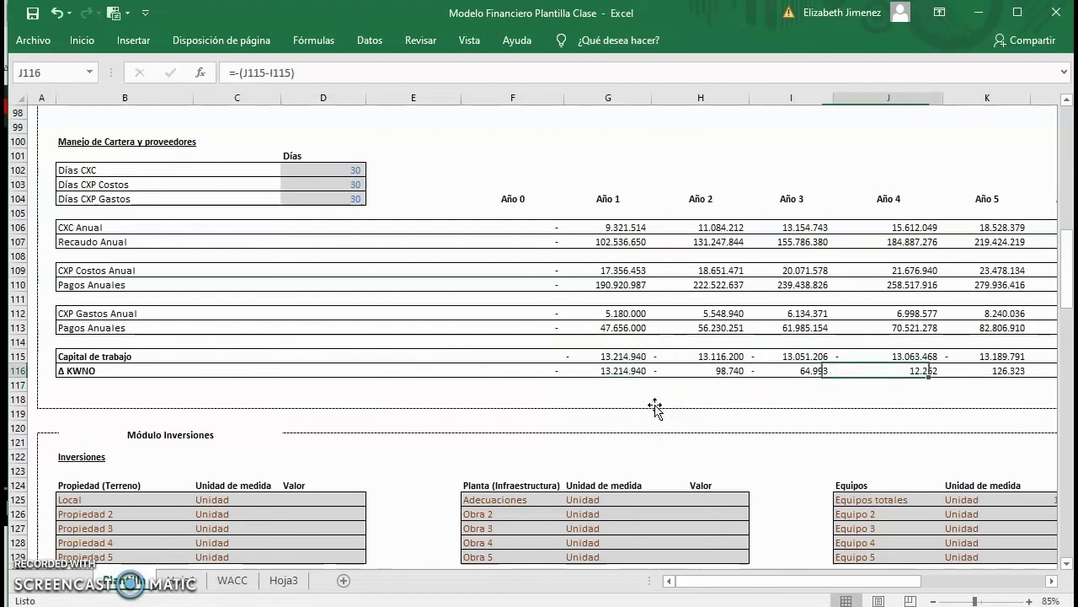